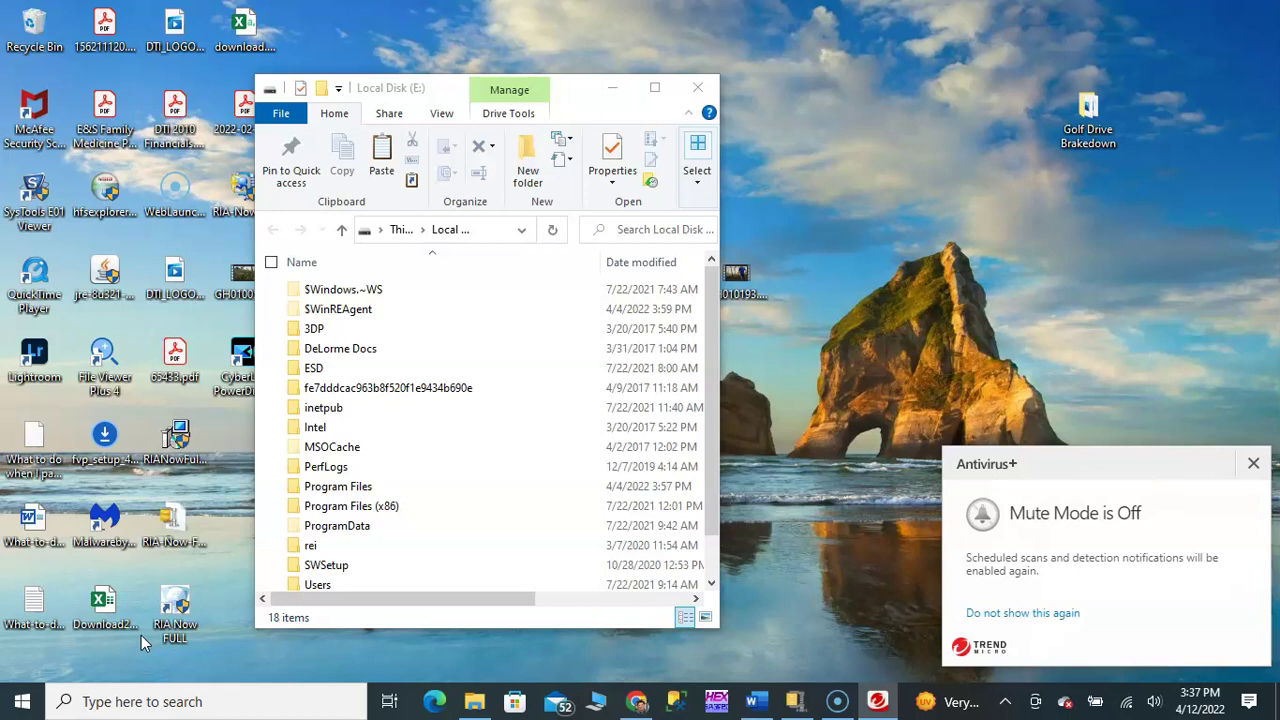
- Dismiss the antivirus notification and maximize the Local Disk (E:) window
click(1254, 465)
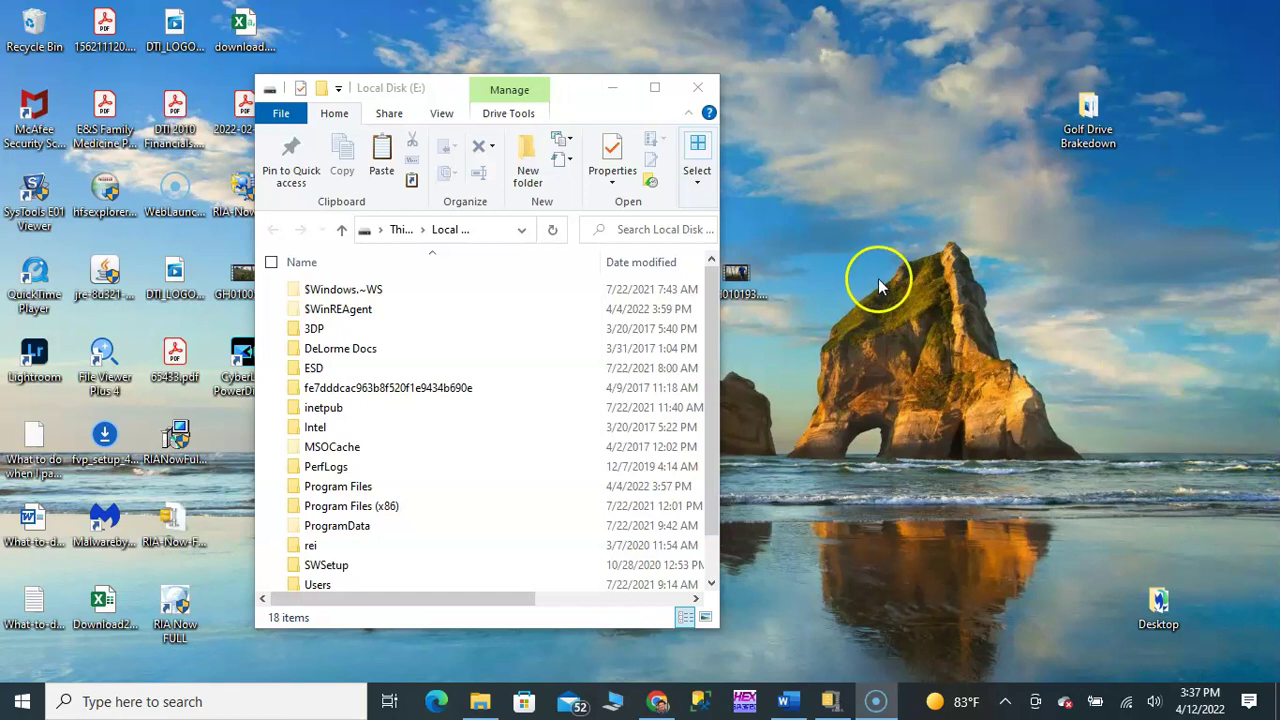
click(655, 90)
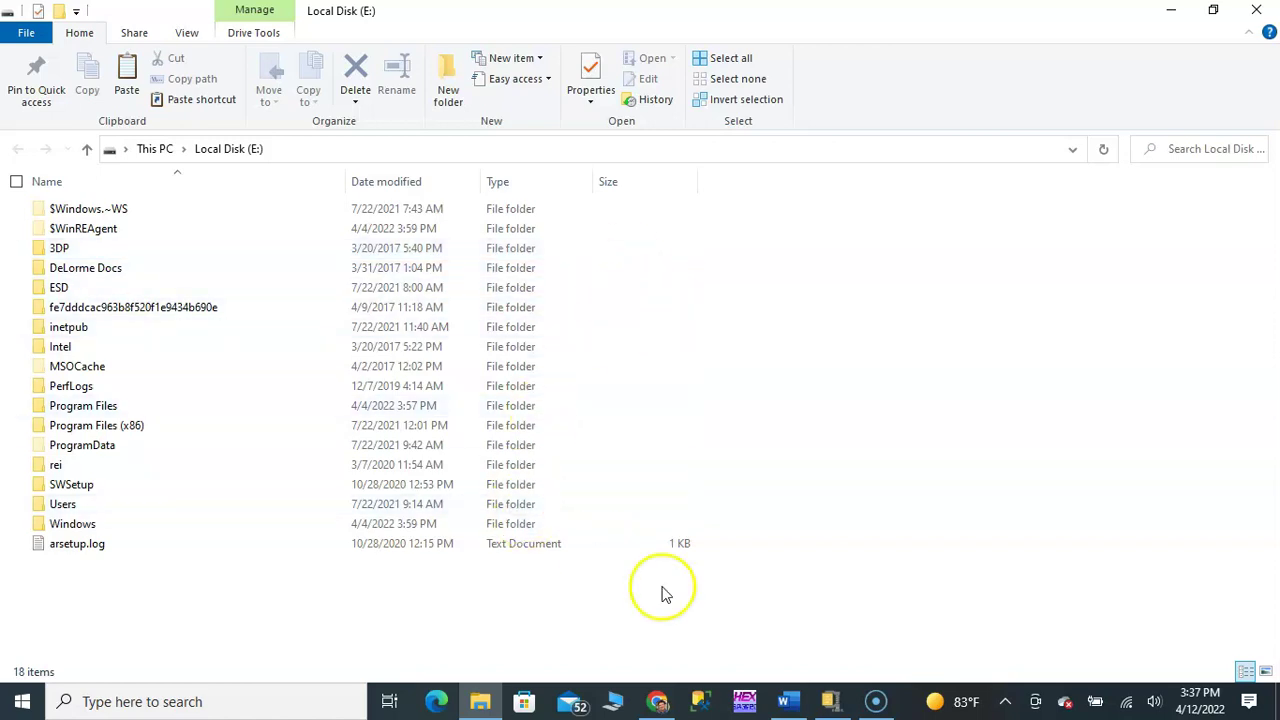
- Launch WinHex, examine the first sectors of partition 1 on Hard disk 1, and close the program
click(743, 700)
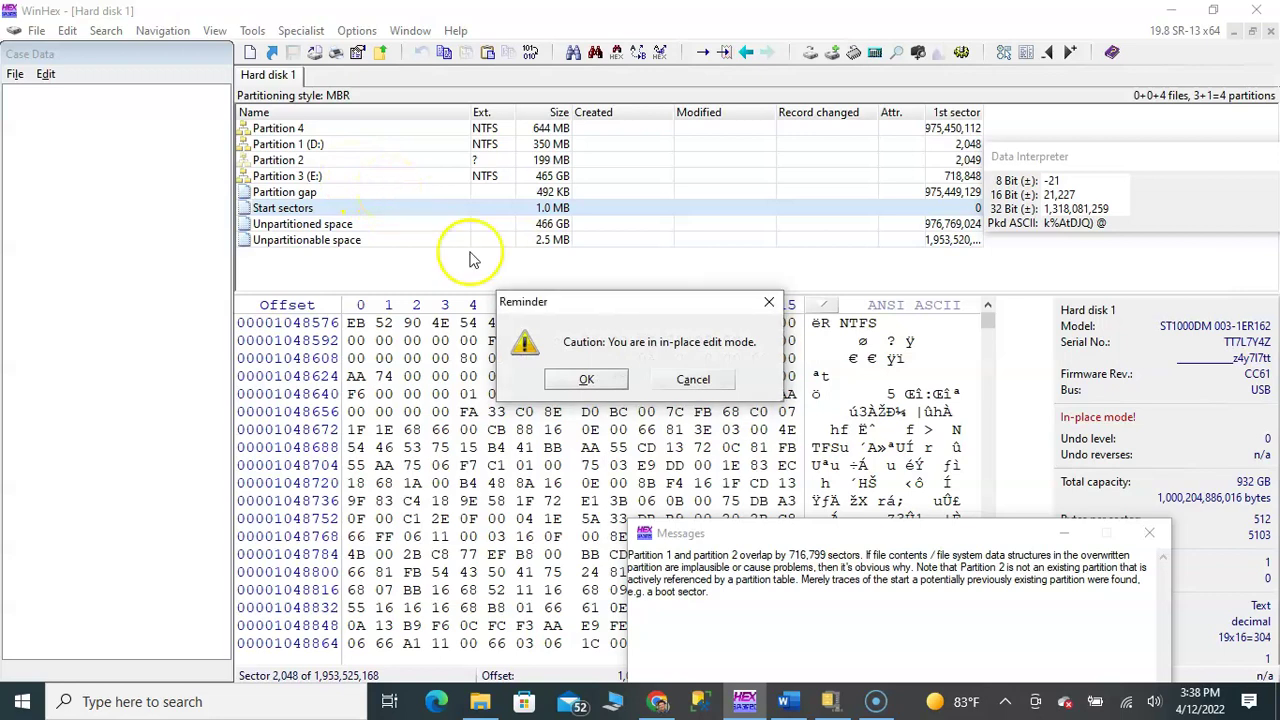
click(582, 380)
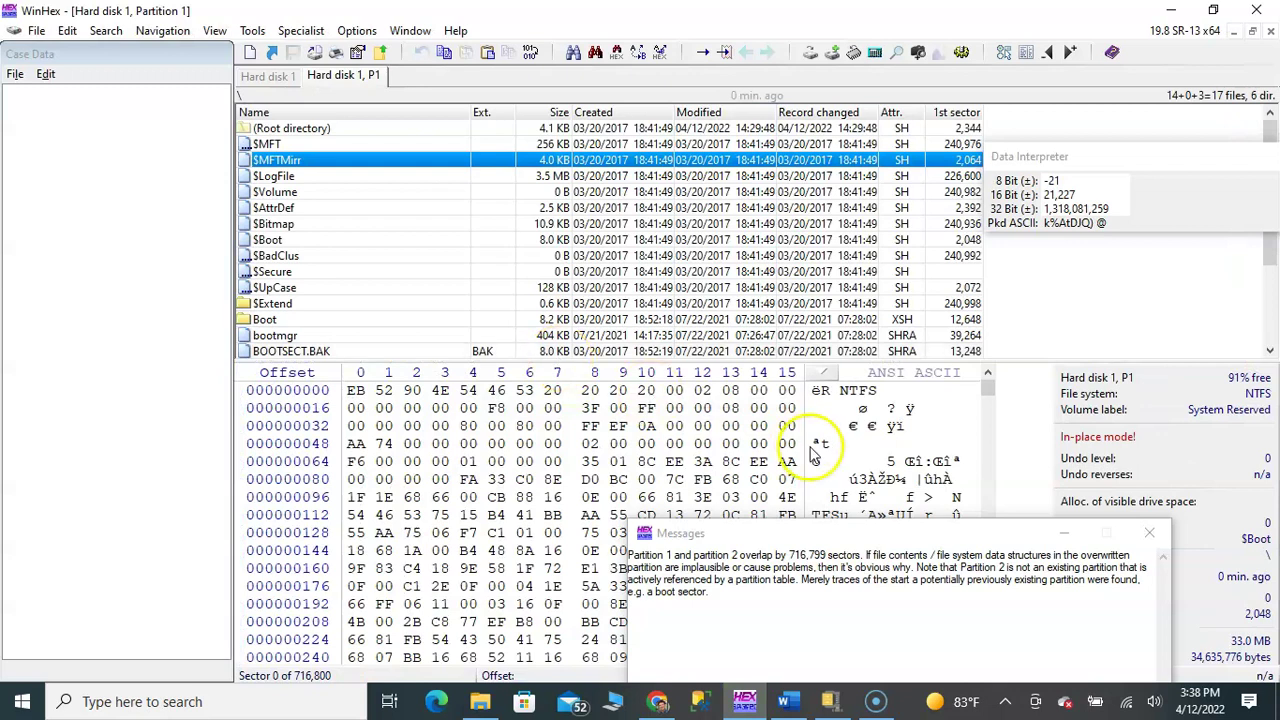
click(1149, 533)
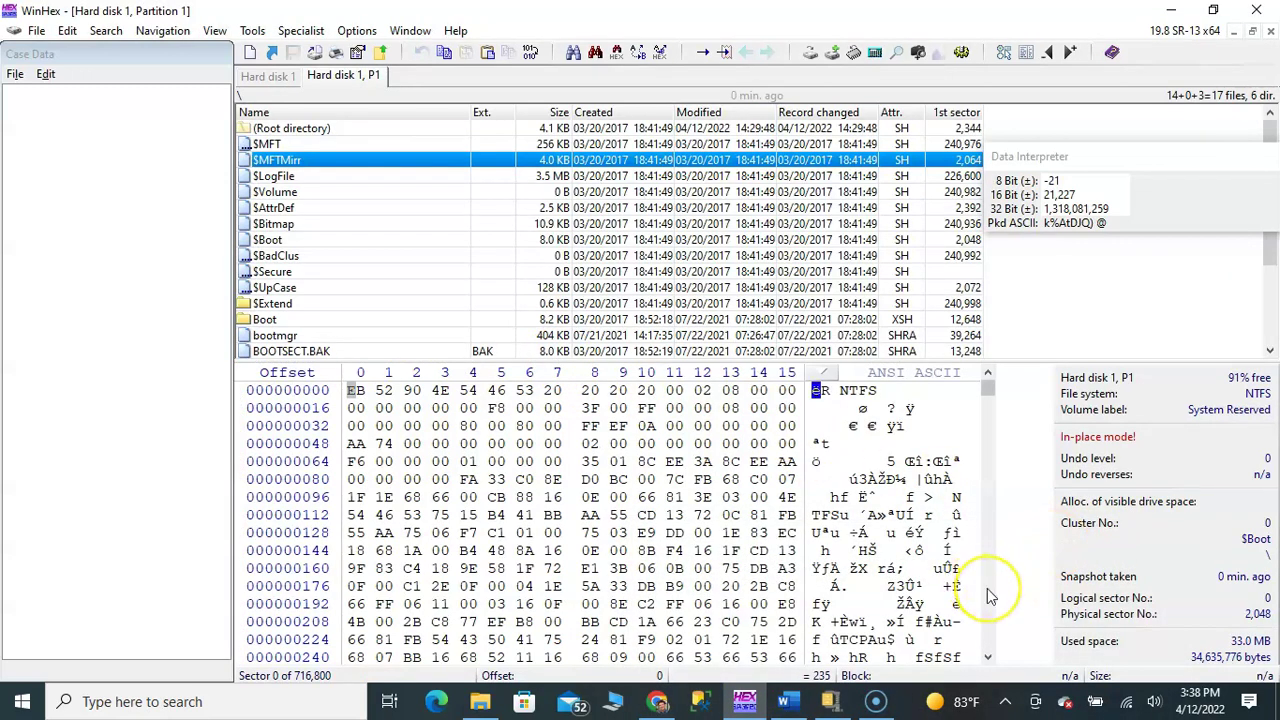
scroll(987, 588, down, 10)
scroll(987, 588, down, 15)
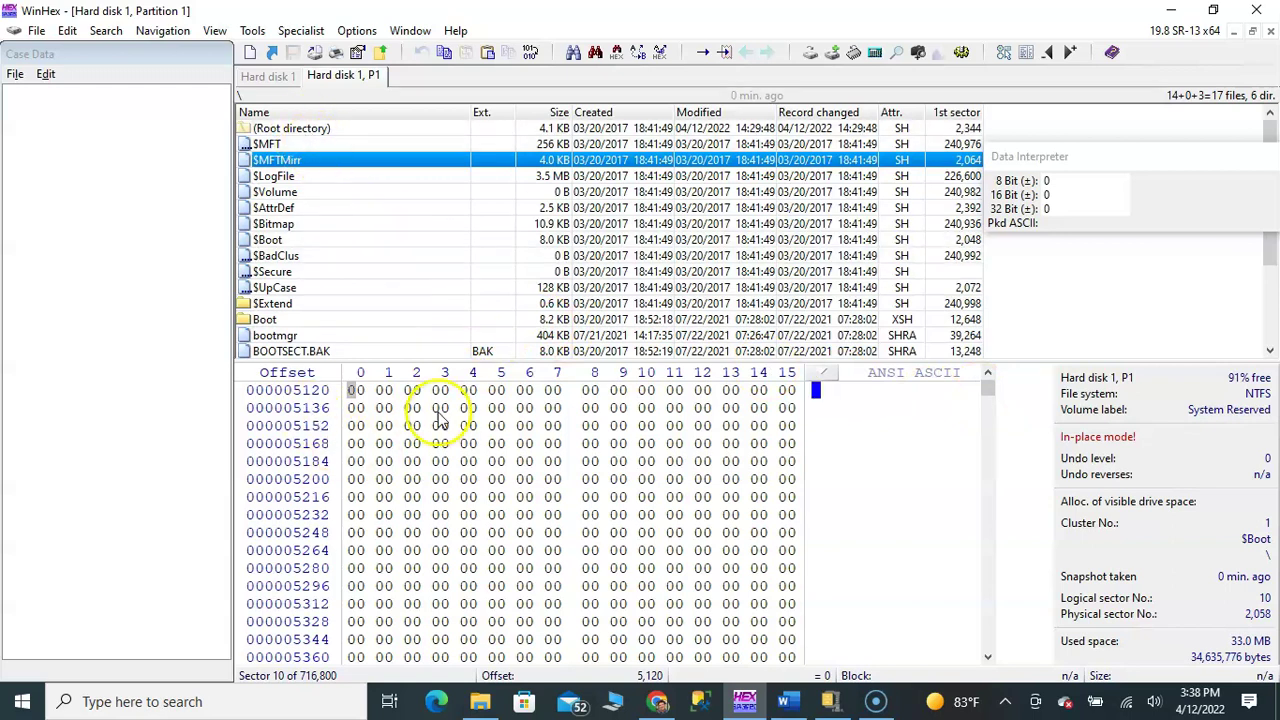
click(1258, 10)
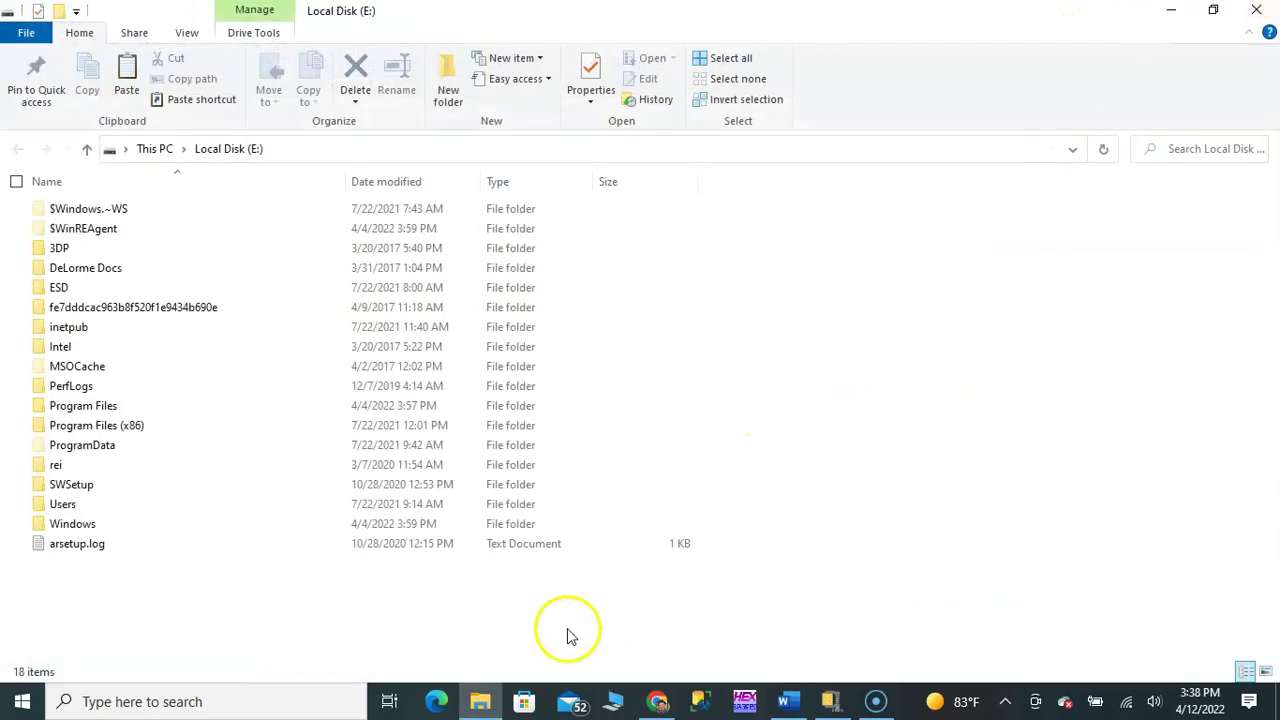
- Quick format the E: partition on Disk 1 in Disk Management as NTFS with the label New Volume, keeping the default allocation unit size
right_click(10, 704)
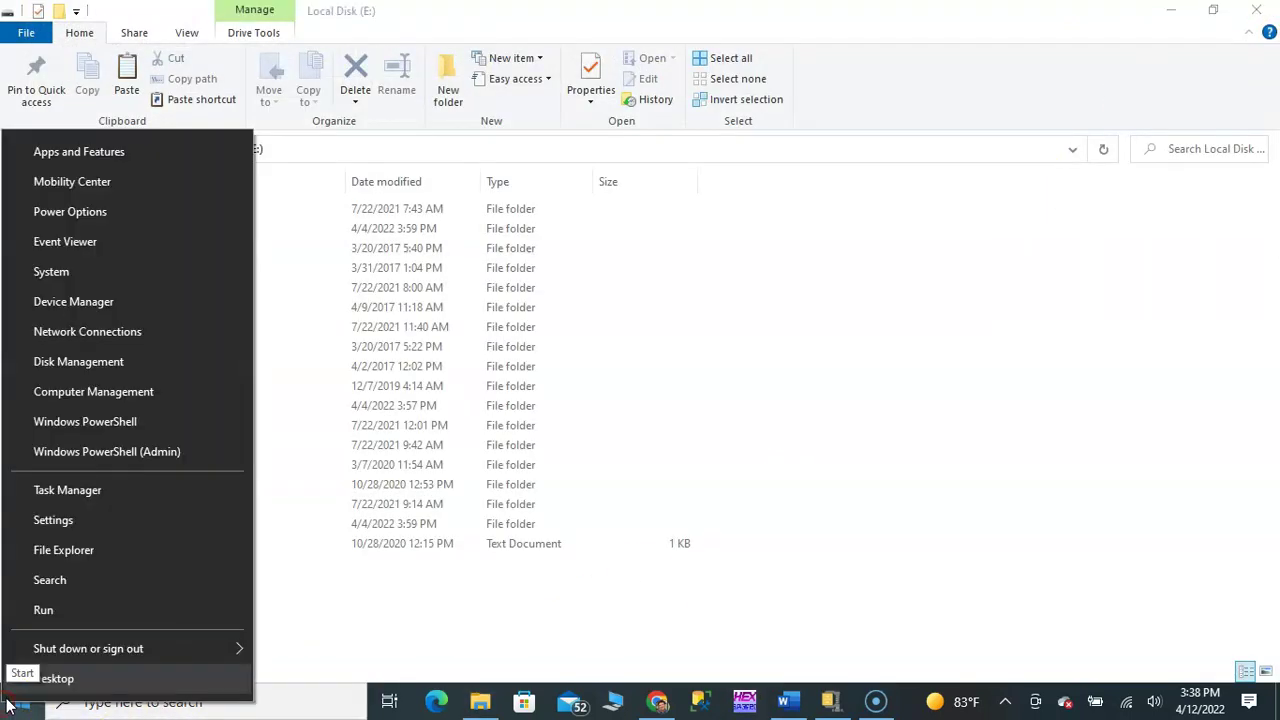
click(117, 360)
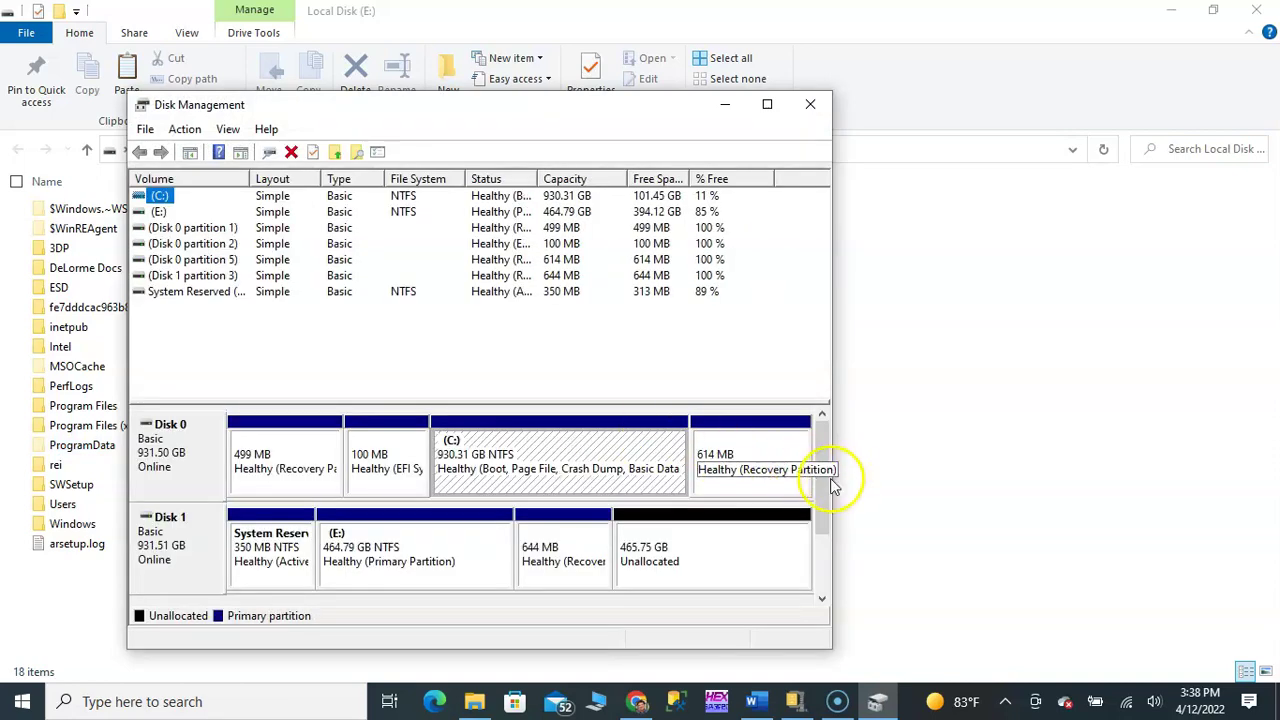
mouse_move(833, 485)
mouse_down()
mouse_move(833, 515)
mouse_move(838, 450)
mouse_up()
click(458, 566)
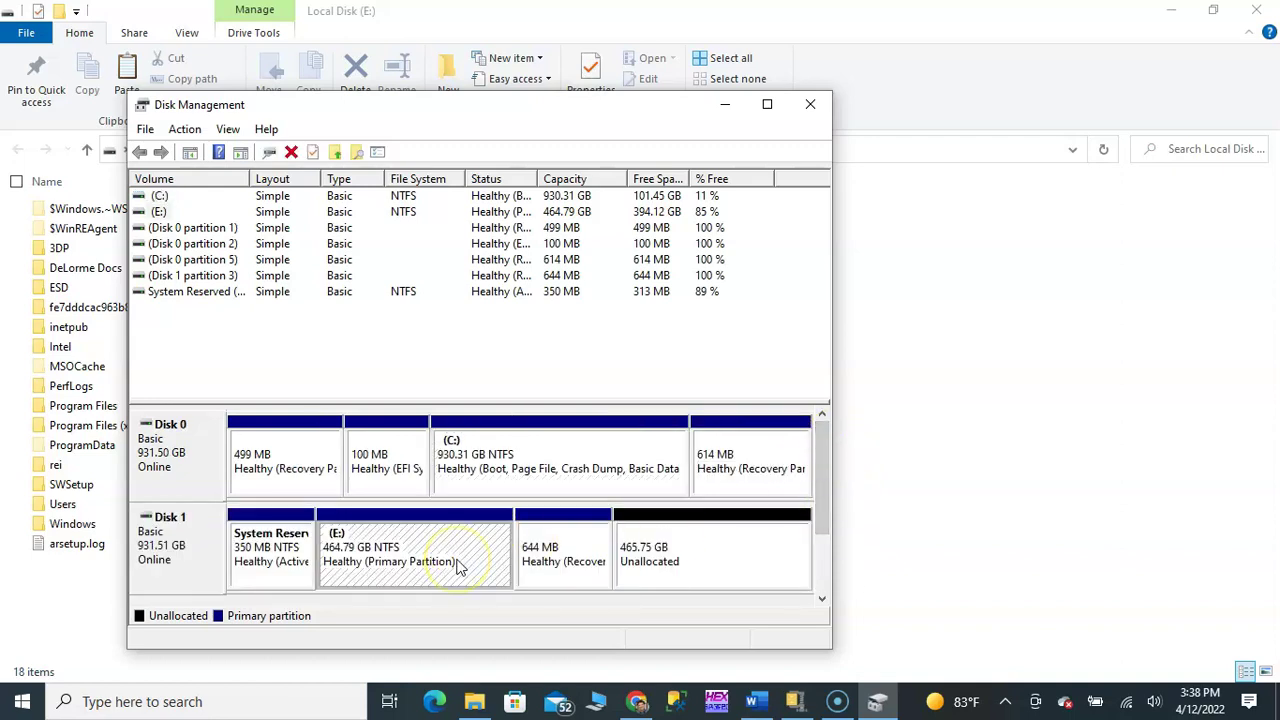
right_click(458, 566)
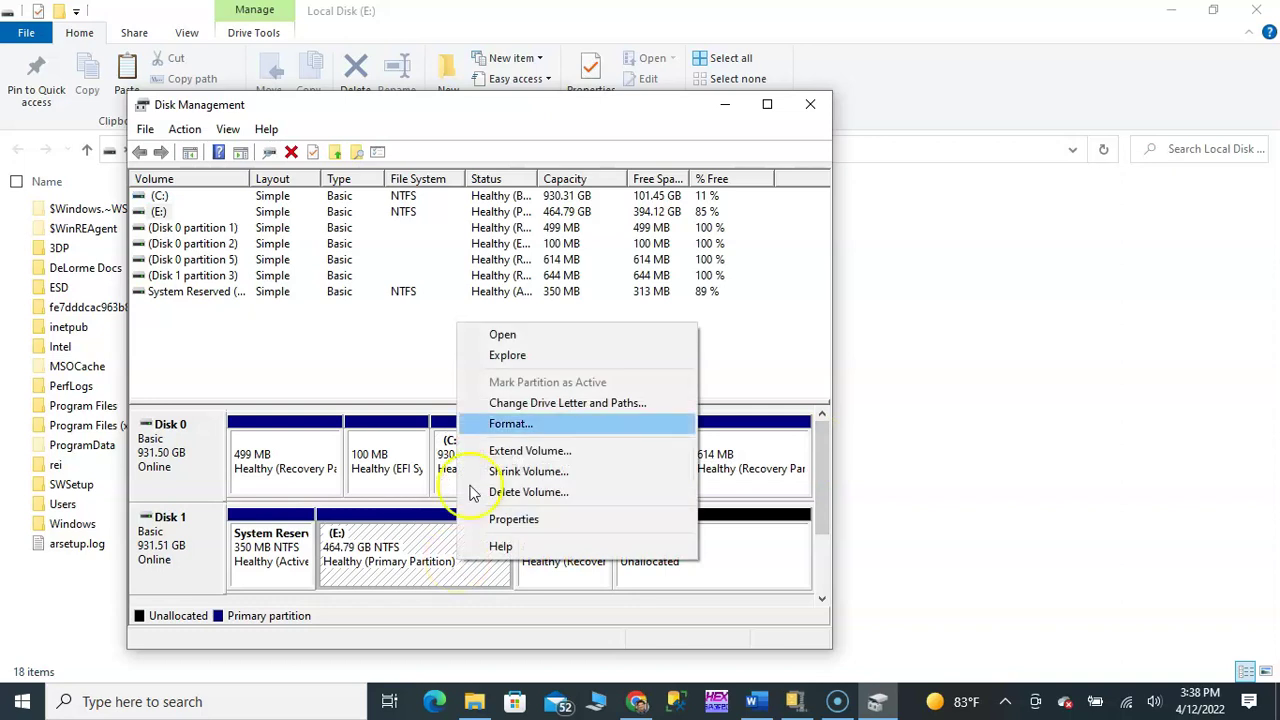
click(497, 424)
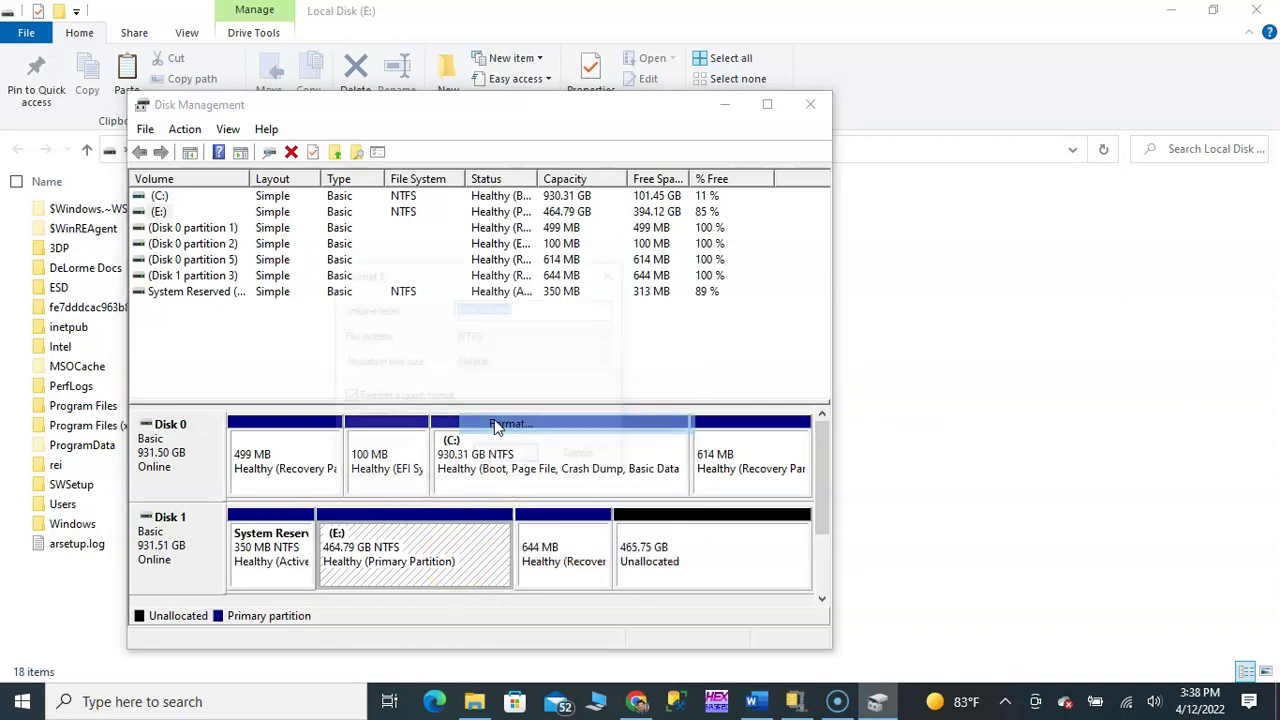
click(510, 465)
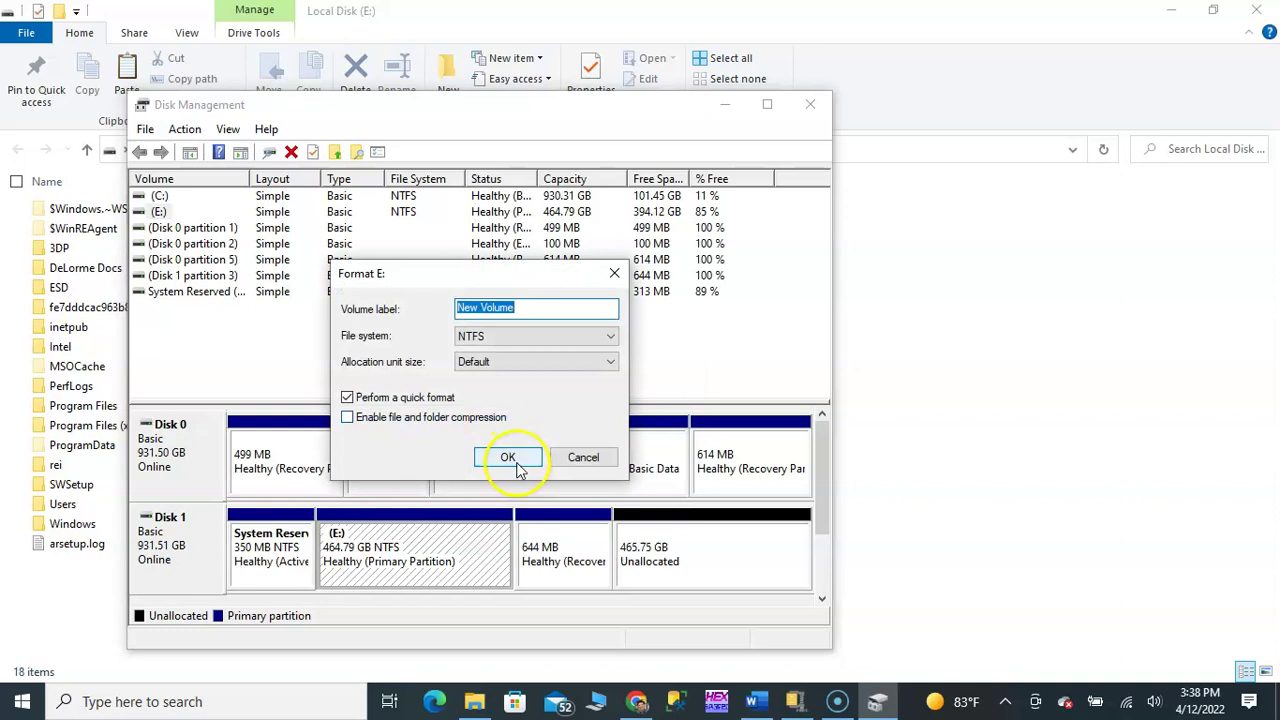
click(690, 420)
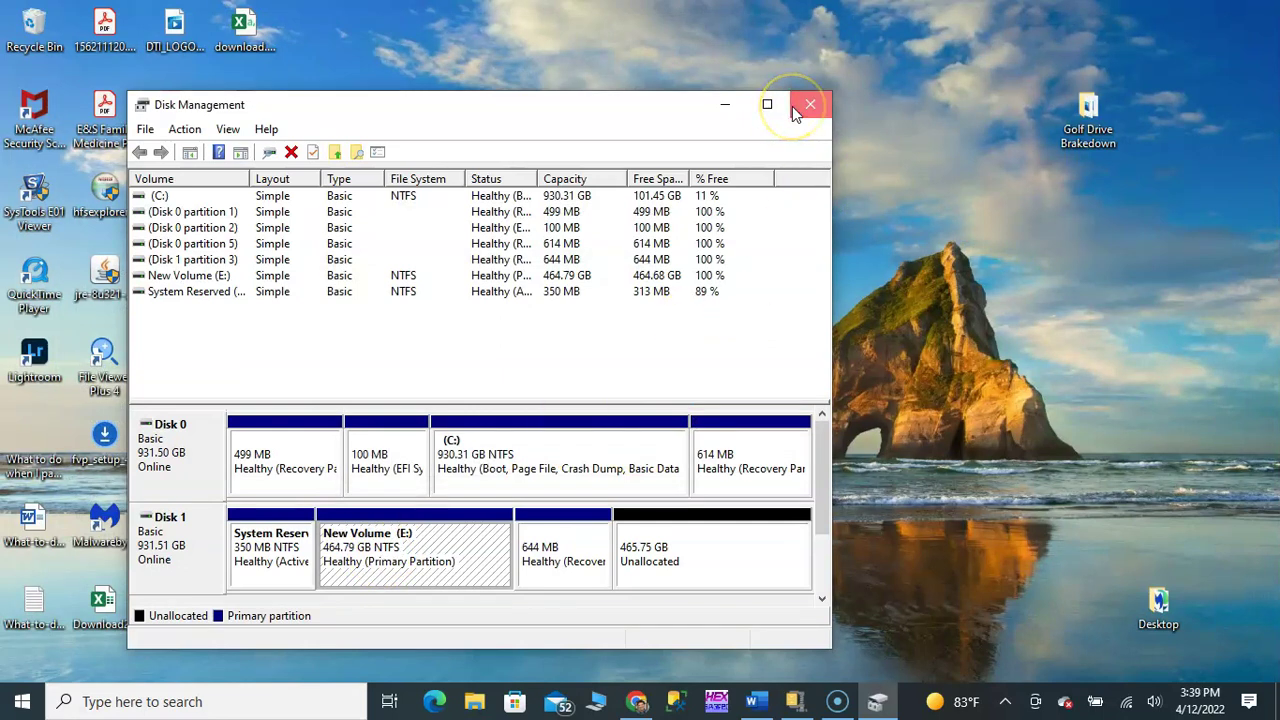
click(795, 108)
- Check the reformatted New Volume (E:) drive in File Explorer, then minimize the window
click(481, 703)
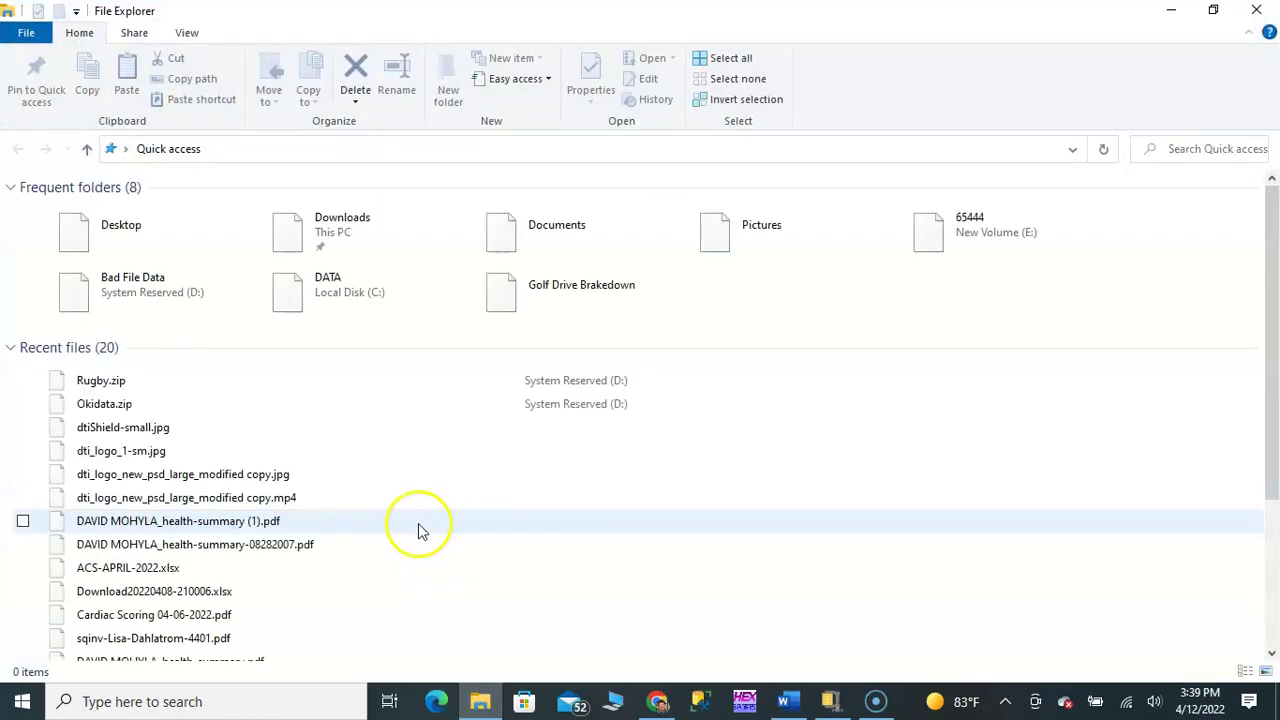
click(90, 150)
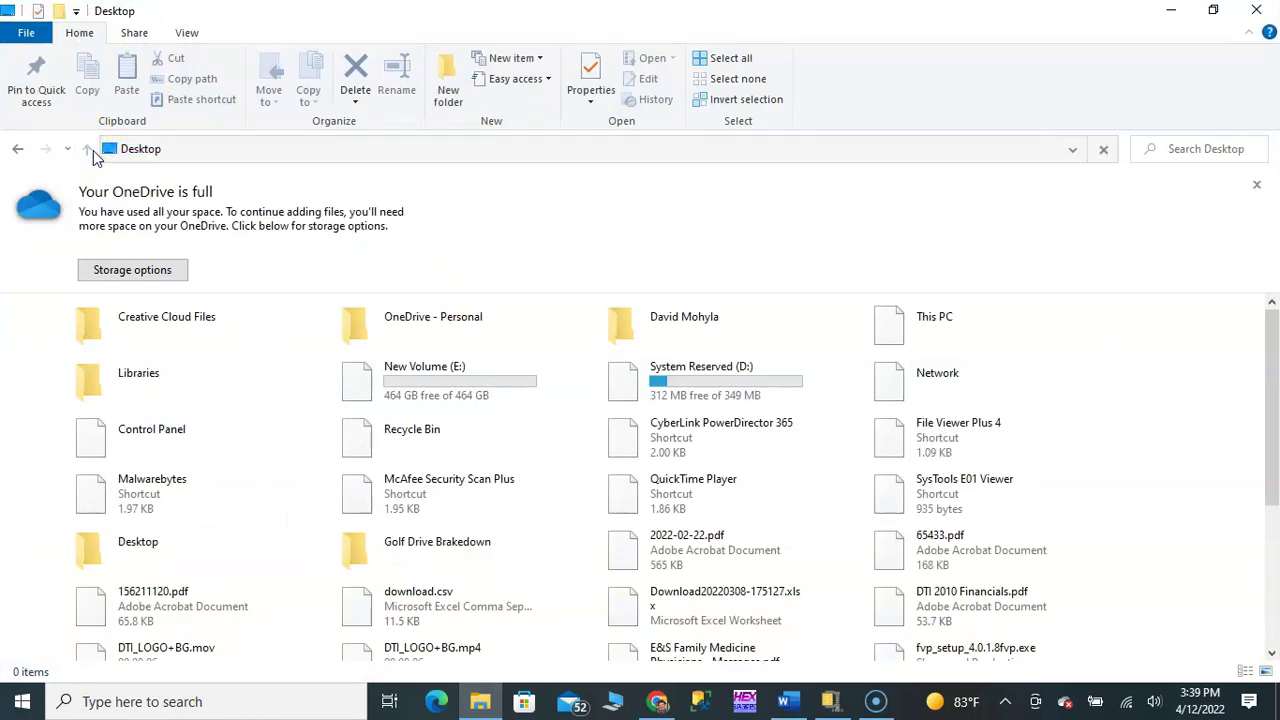
click(14, 149)
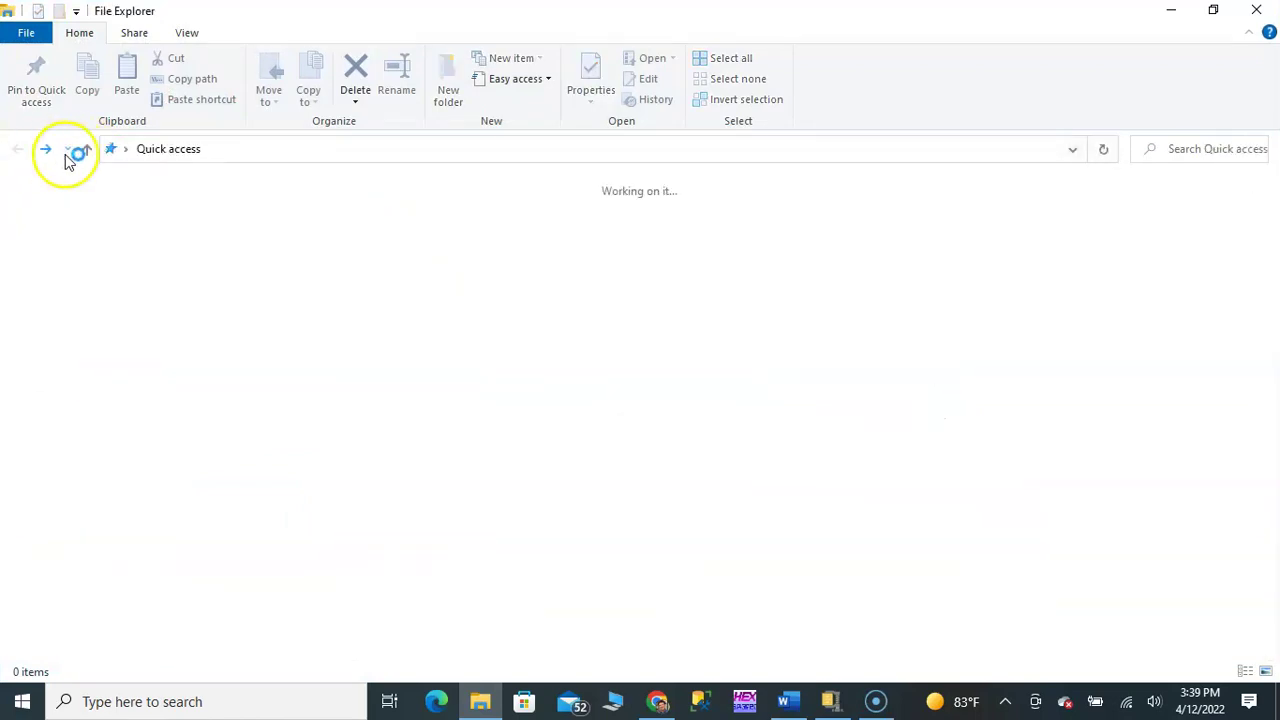
click(87, 156)
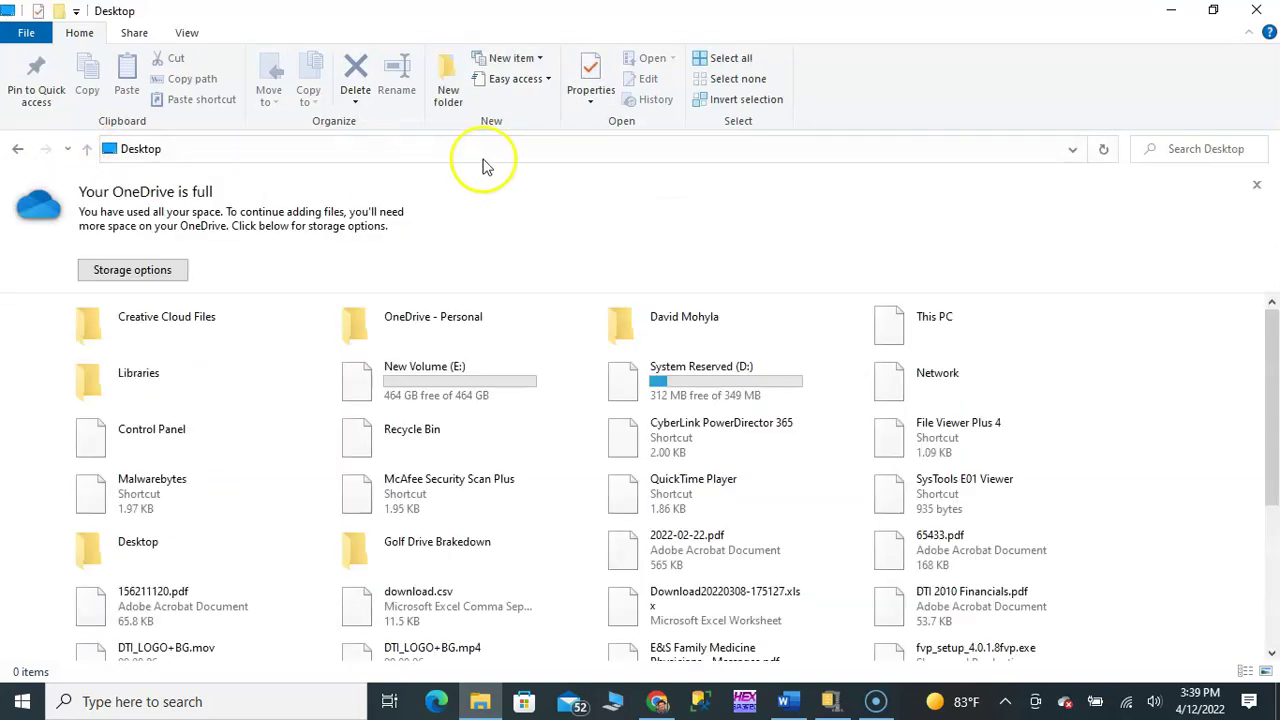
click(1170, 12)
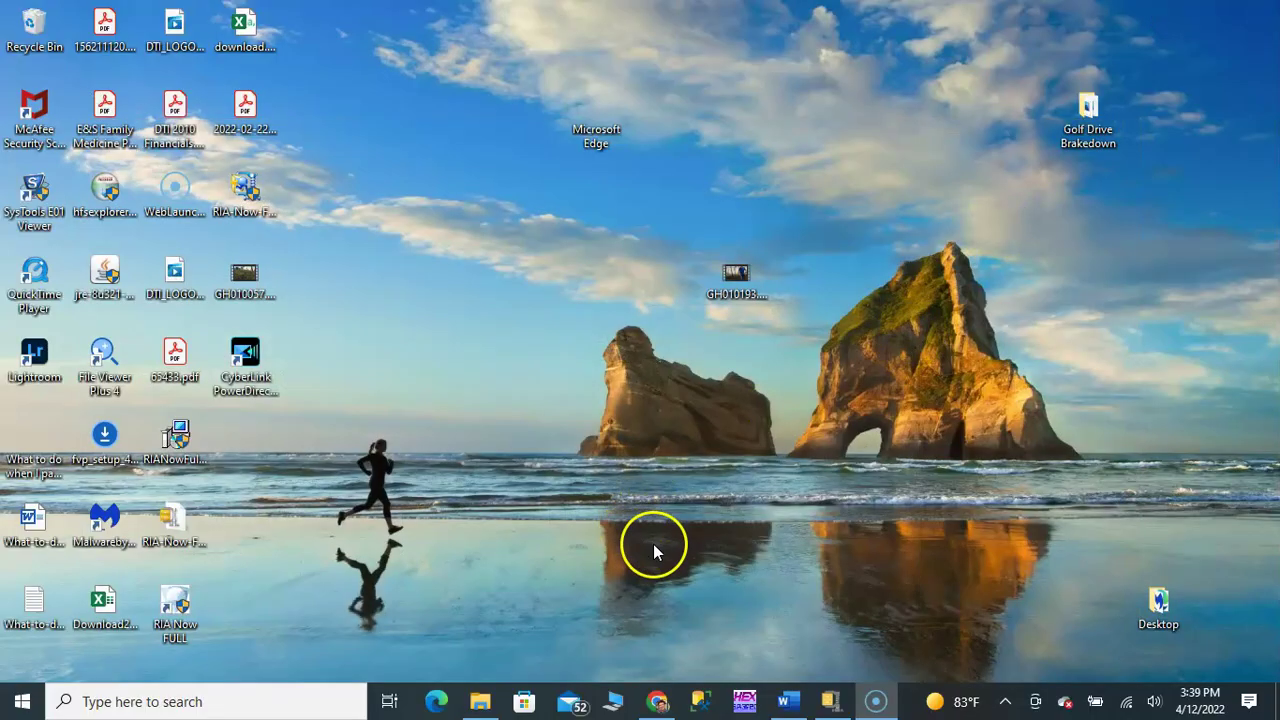
- Launch WinHex again and accept the in-place edit mode reminders to reload Hard disk 1 and its partition 1
click(745, 701)
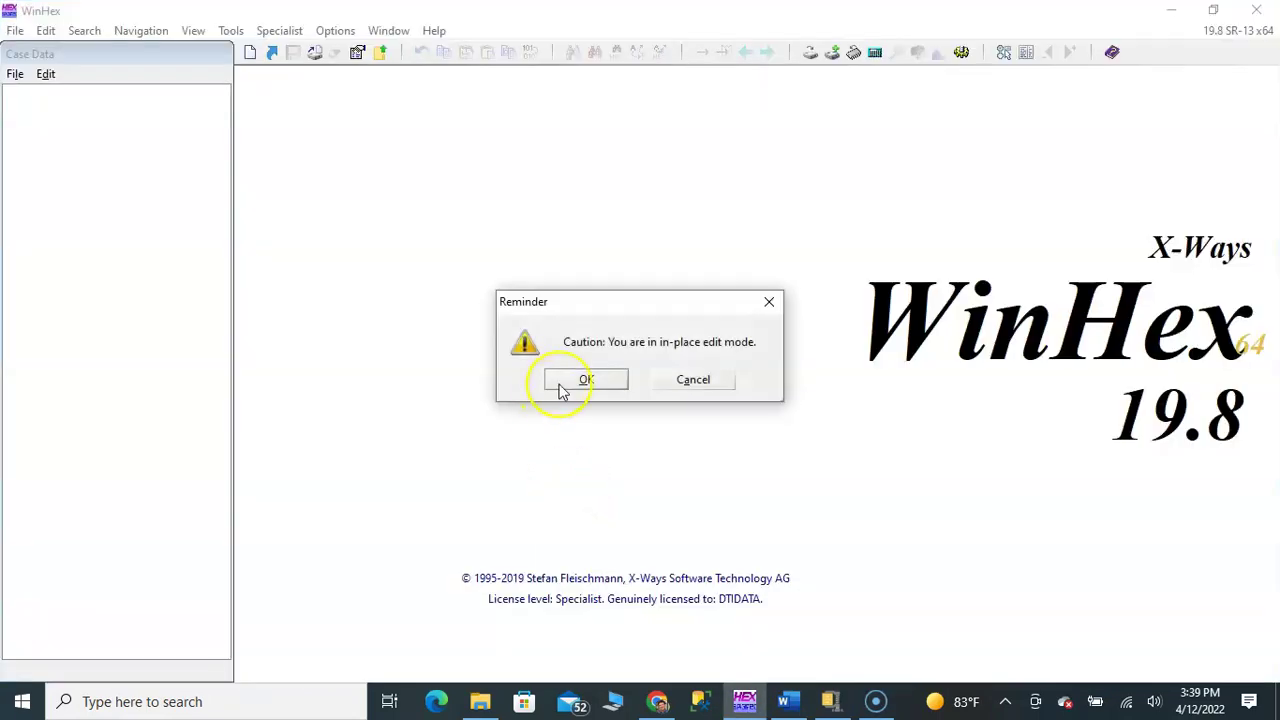
click(563, 390)
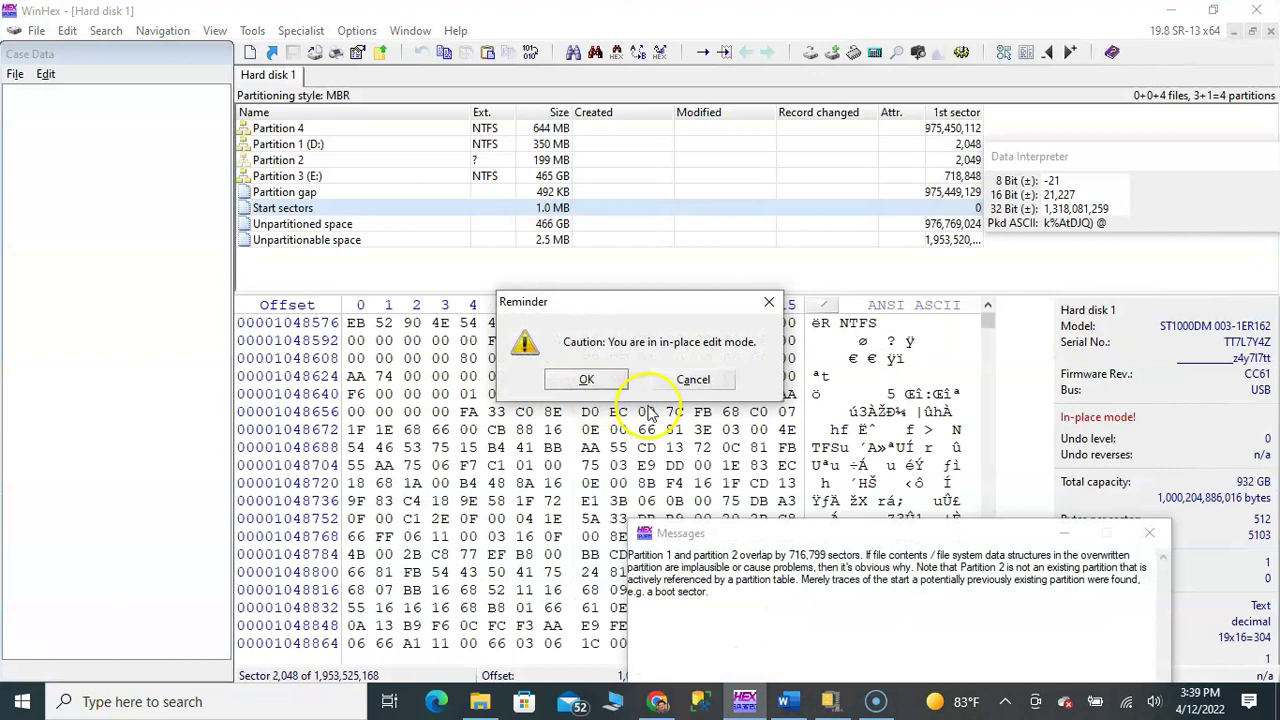
click(612, 384)
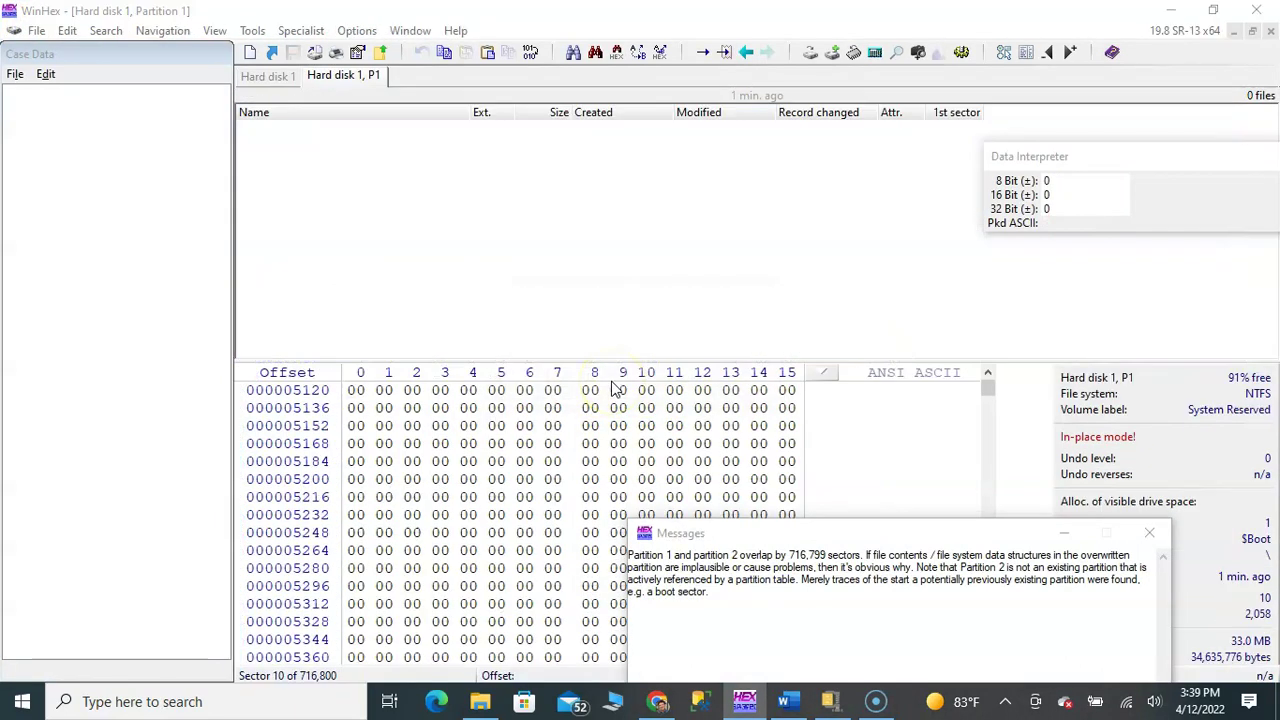
click(603, 398)
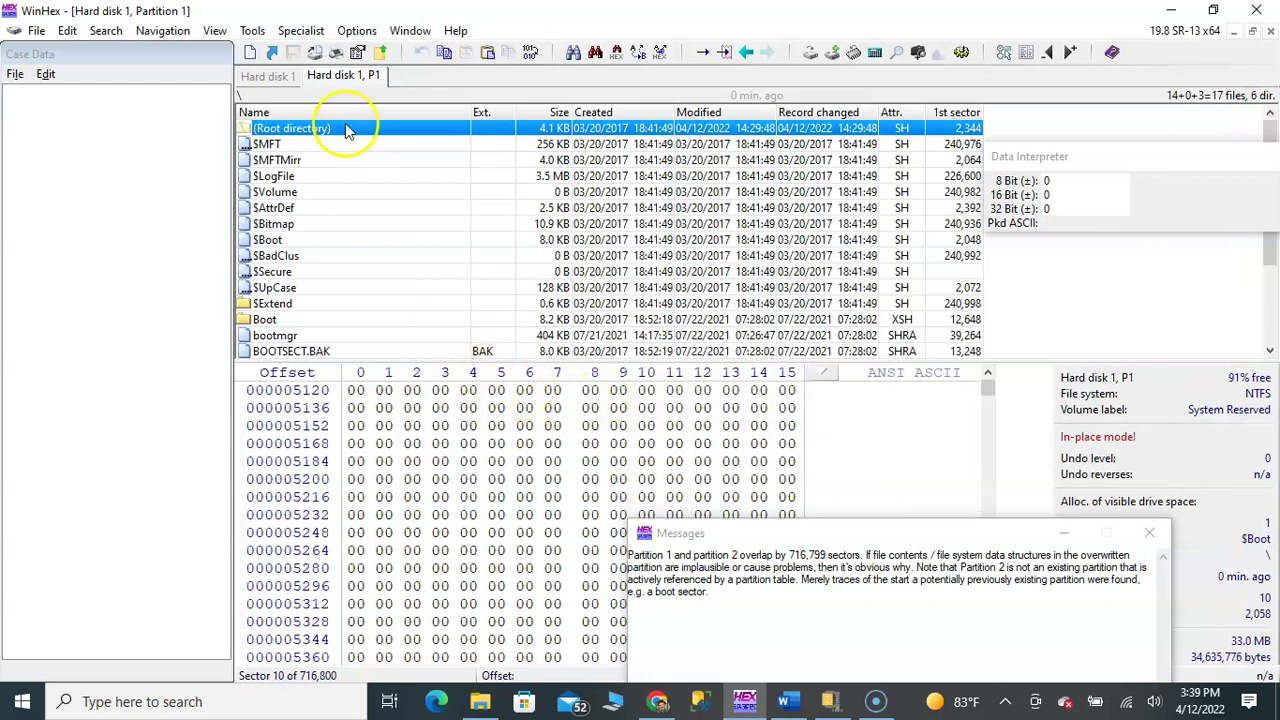
- Go to Partition 3 (E:) on Hard disk 1, dismiss the messages window and examine the partition's sector contents
click(276, 79)
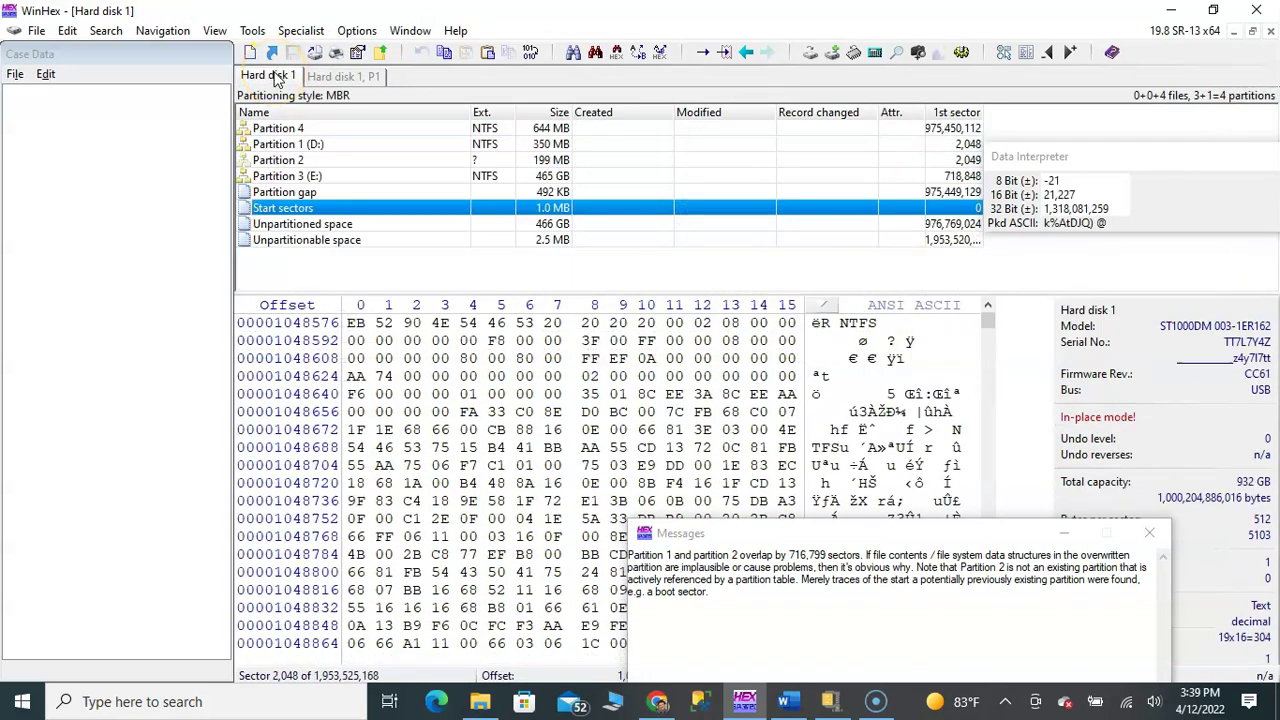
click(311, 180)
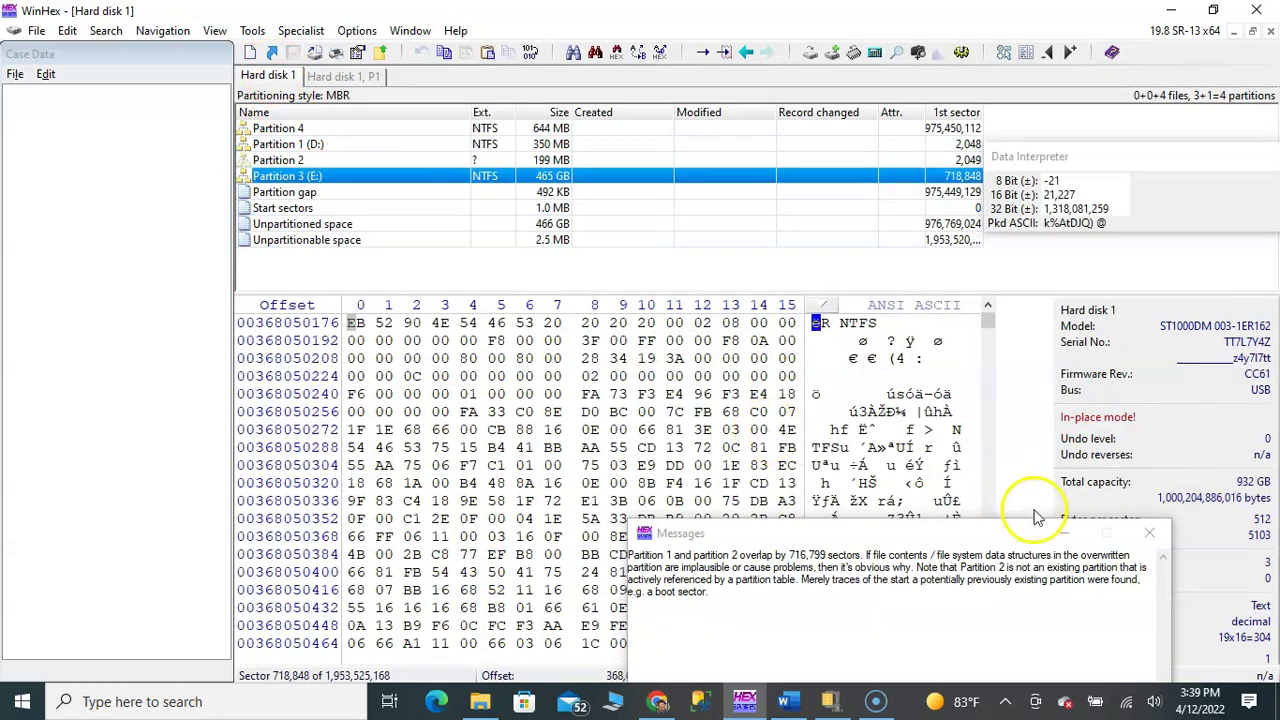
click(1149, 532)
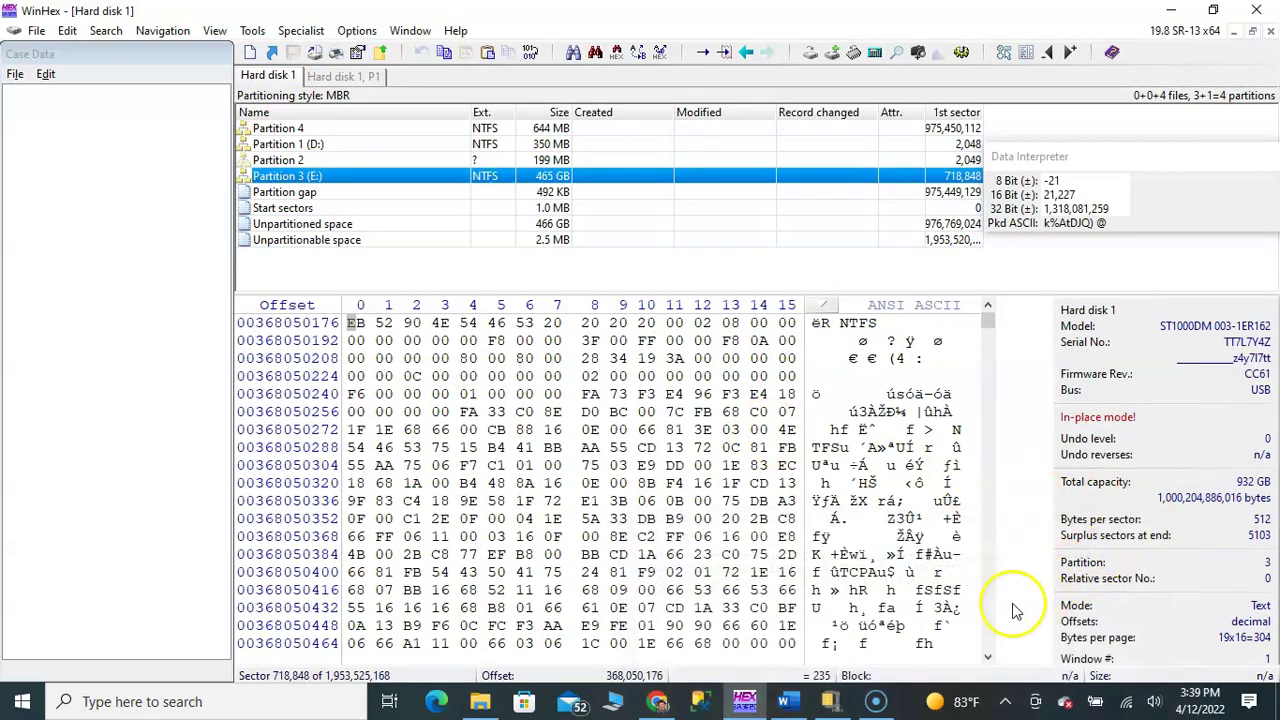
click(988, 590)
drag(988, 590, 988, 590)
click(984, 352)
click(991, 330)
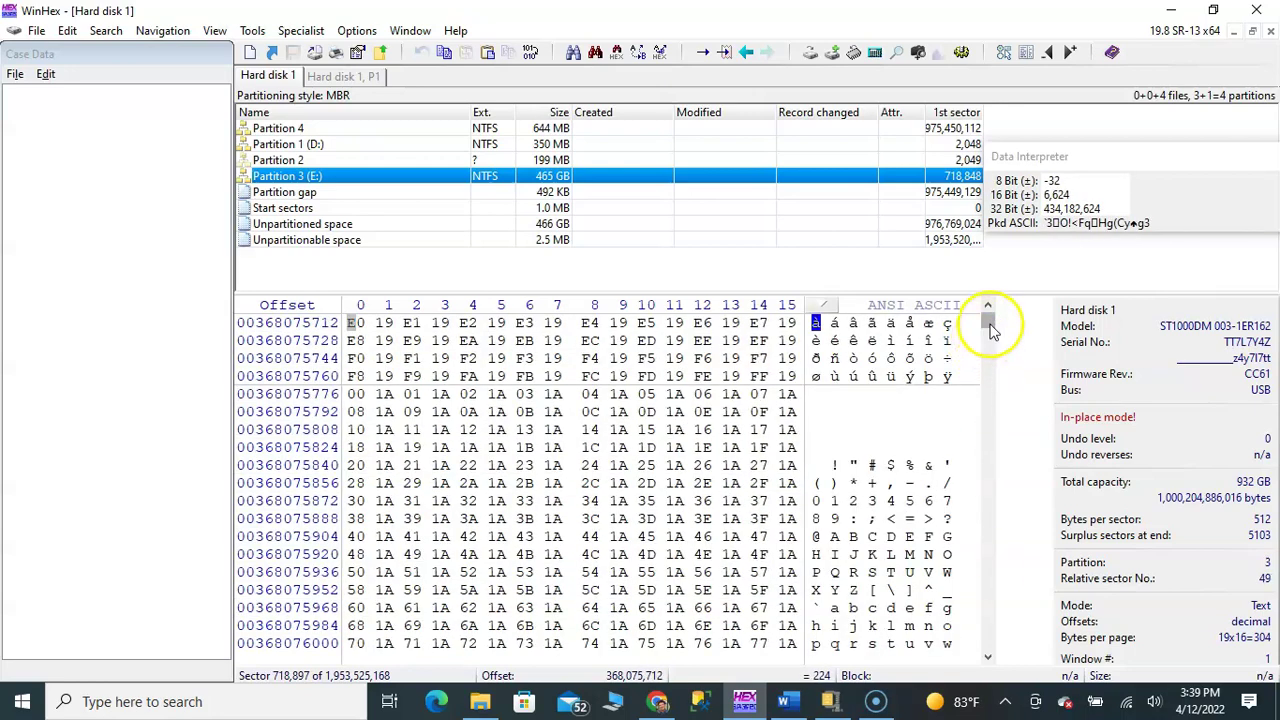
mouse_move(991, 330)
mouse_down()
mouse_move(994, 420)
mouse_move(987, 327)
mouse_up()
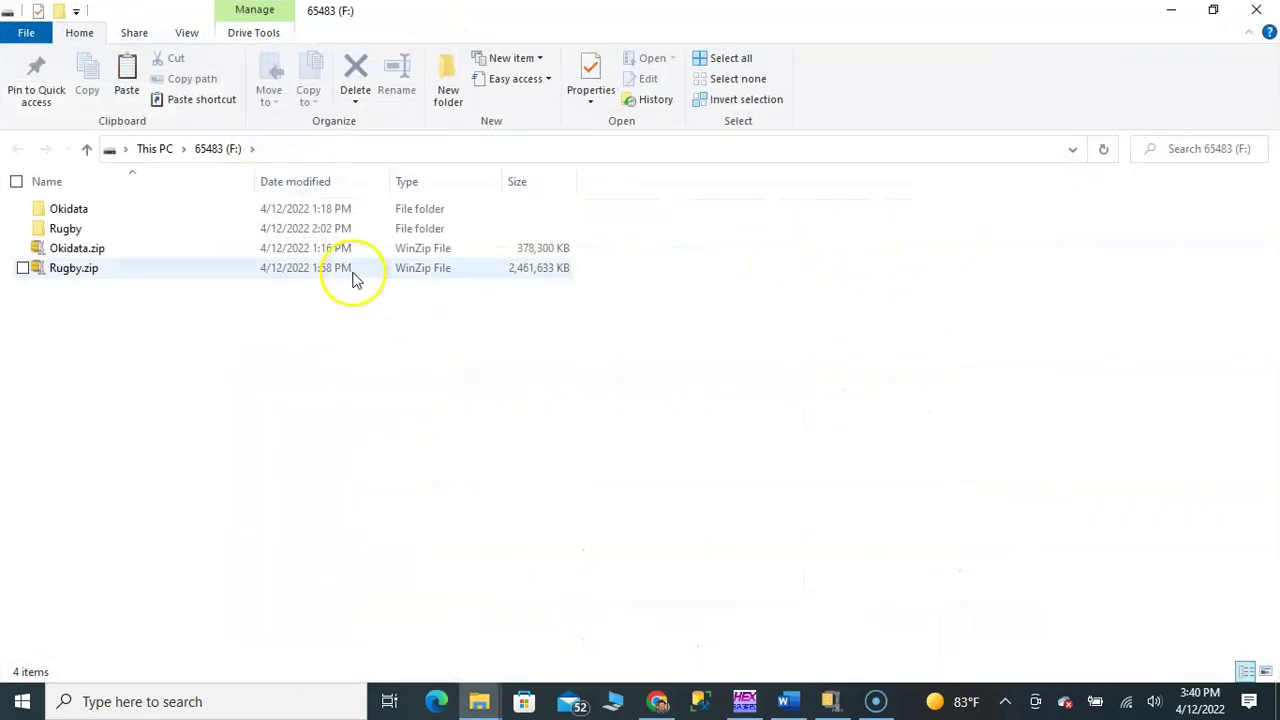
- View the files in the MyData folder under Okidata, Scanner Utility for MC160n on drive F:, then close the window
click(303, 215)
double_click(303, 216)
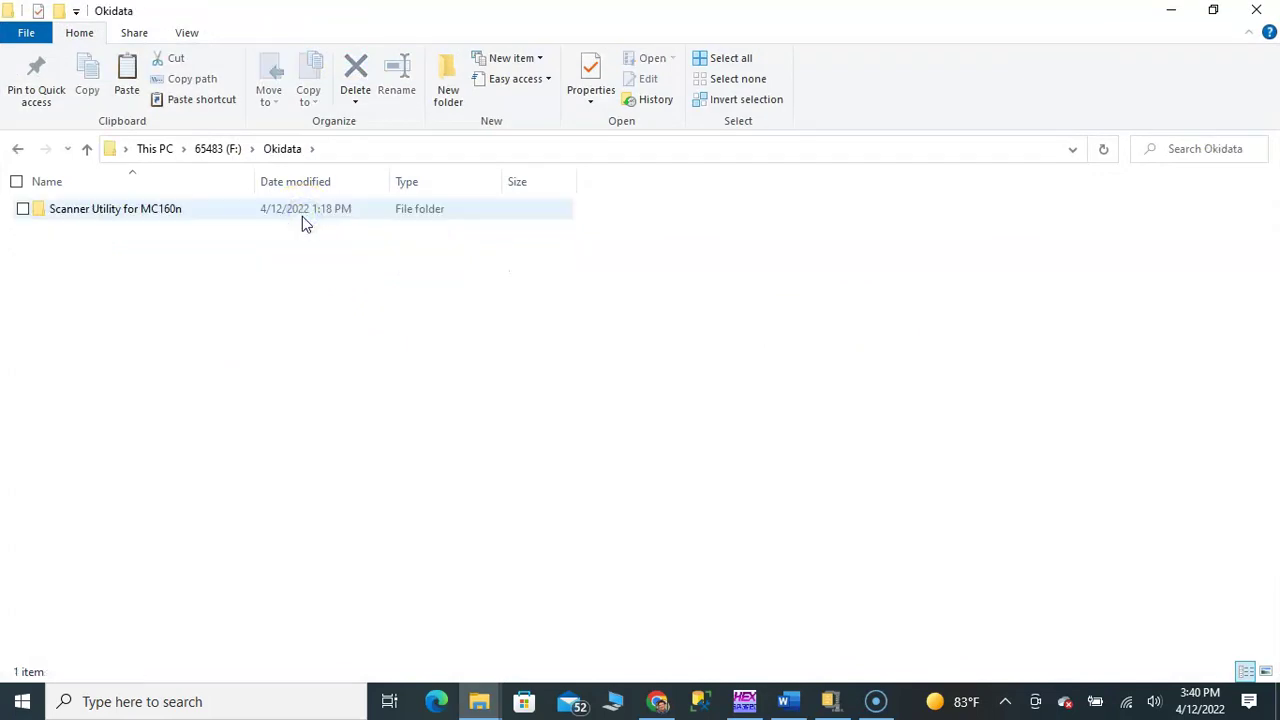
double_click(300, 214)
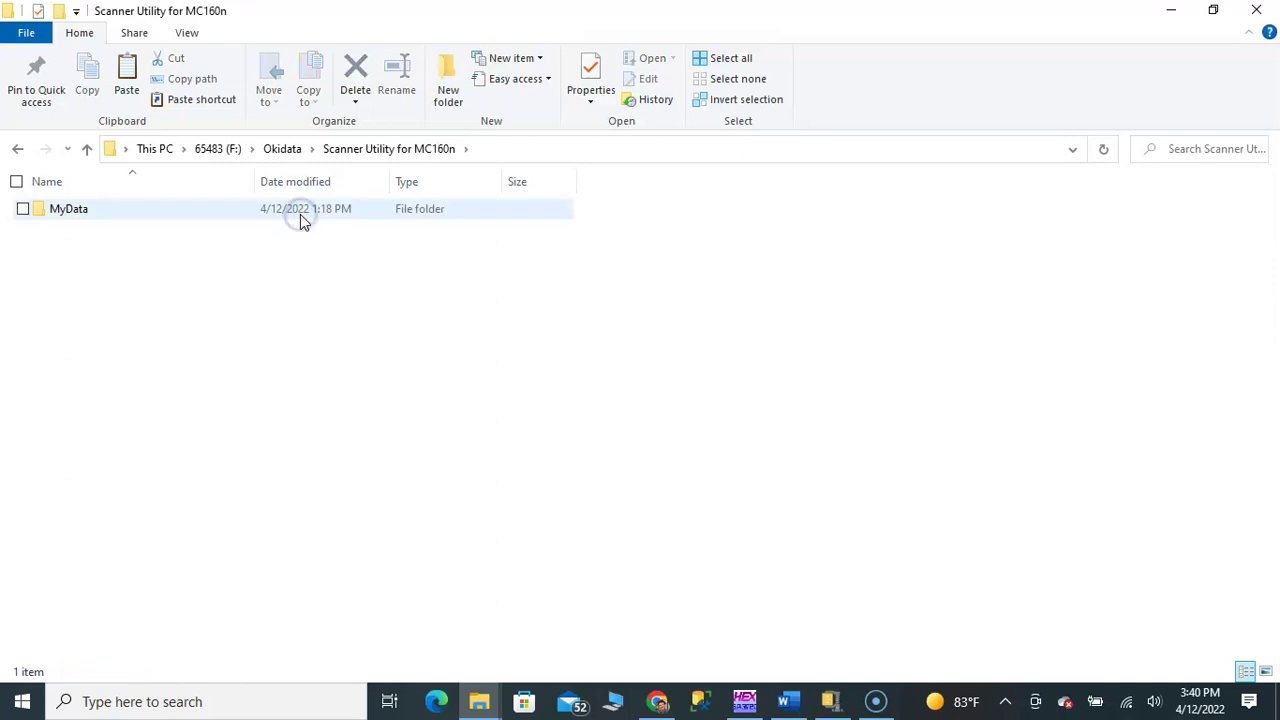
click(300, 214)
double_click(300, 214)
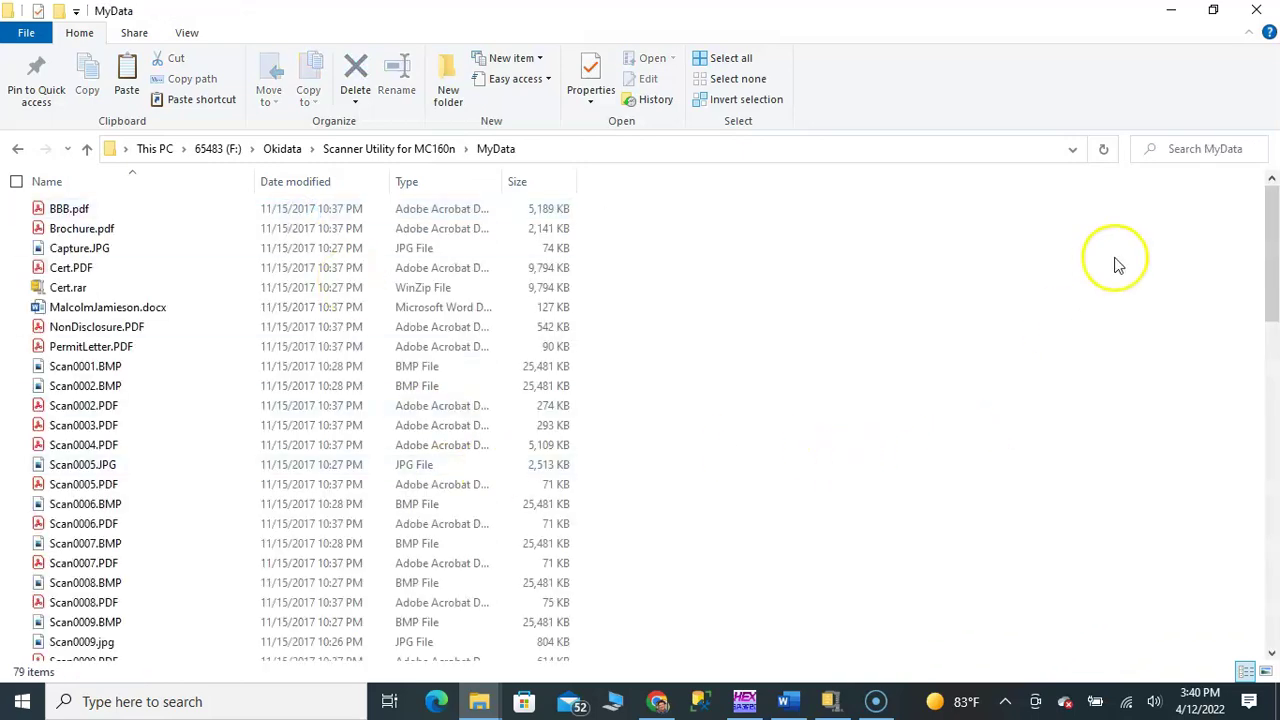
click(1255, 12)
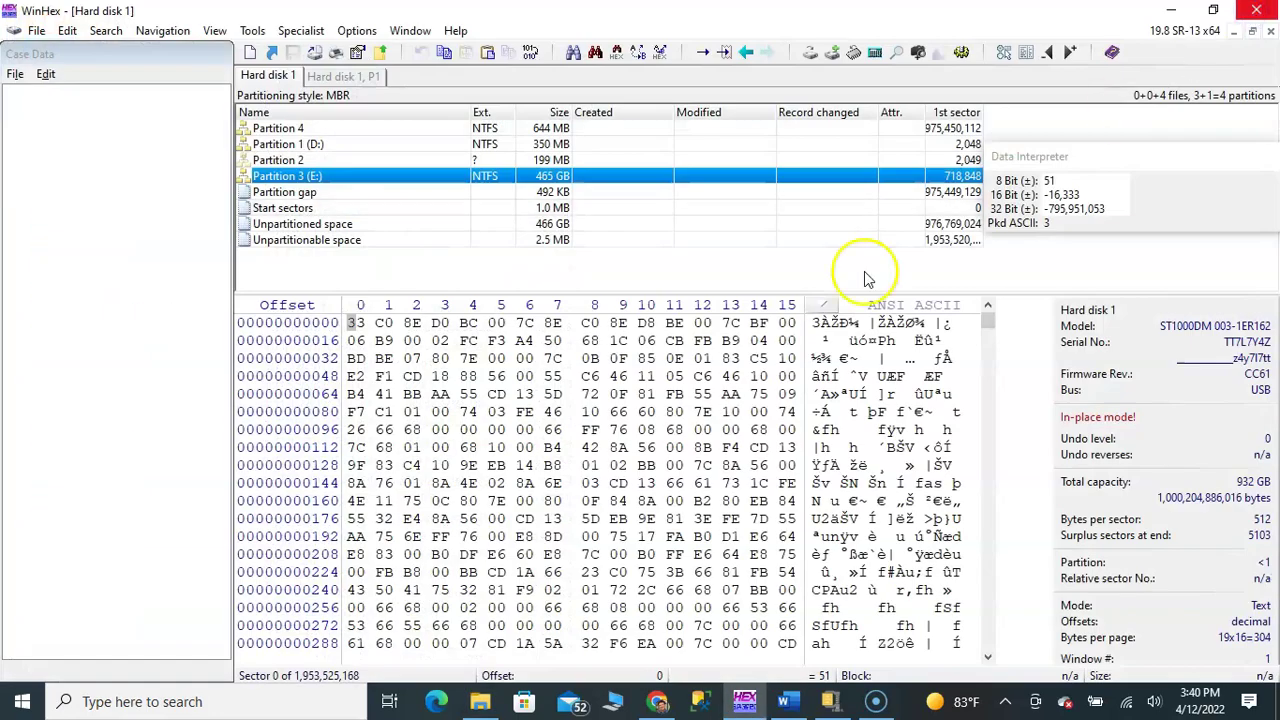
- Open the physical disk HD2: WD easystore 2648 and accept the in-place edit mode reminder
click(253, 31)
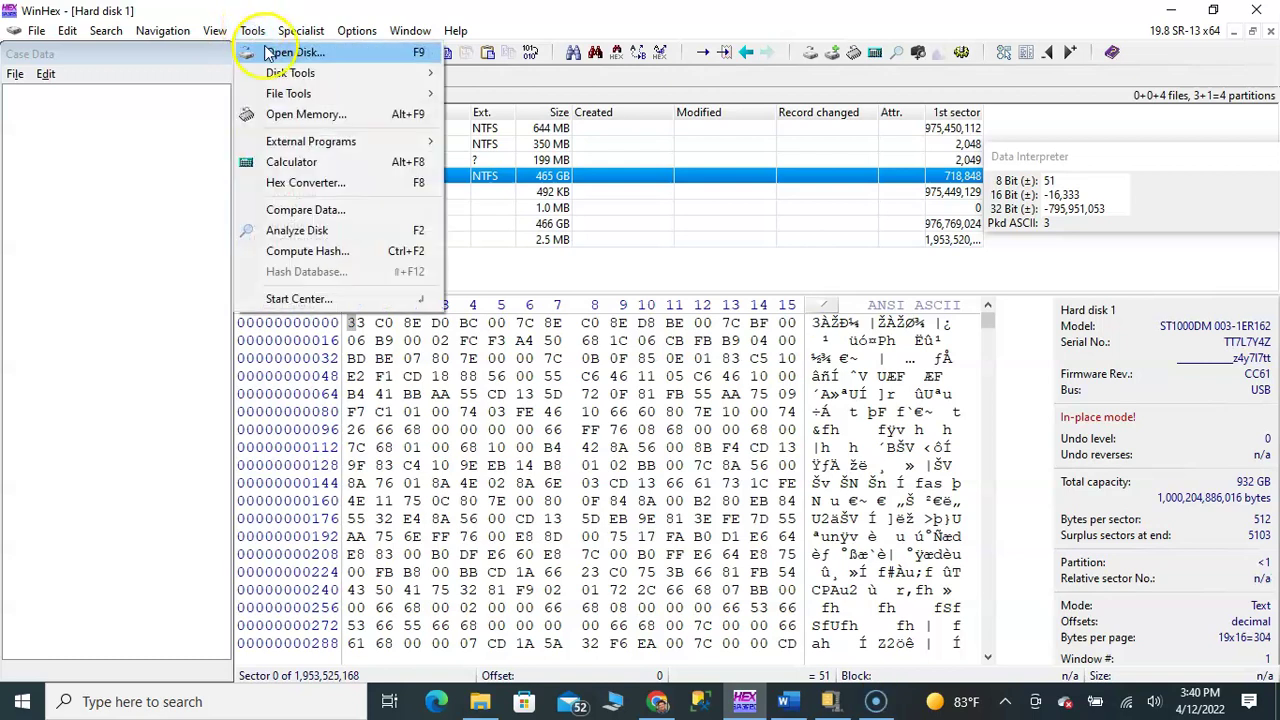
click(268, 51)
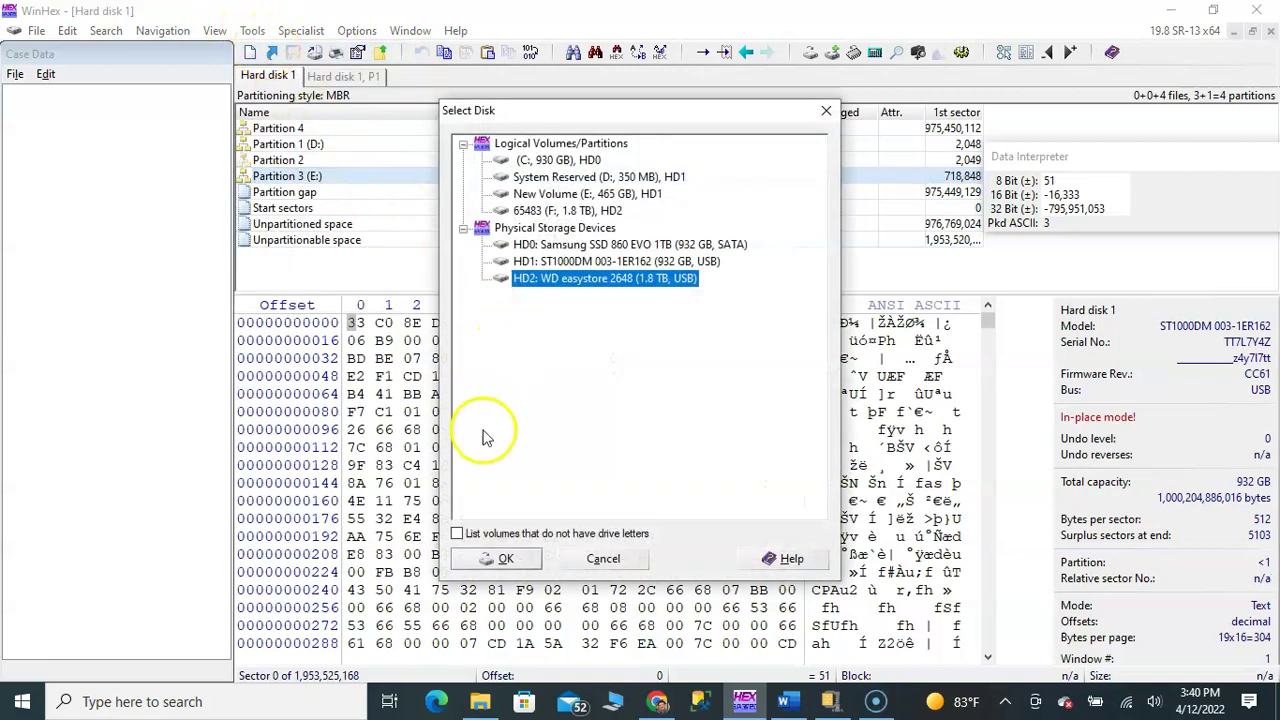
click(506, 559)
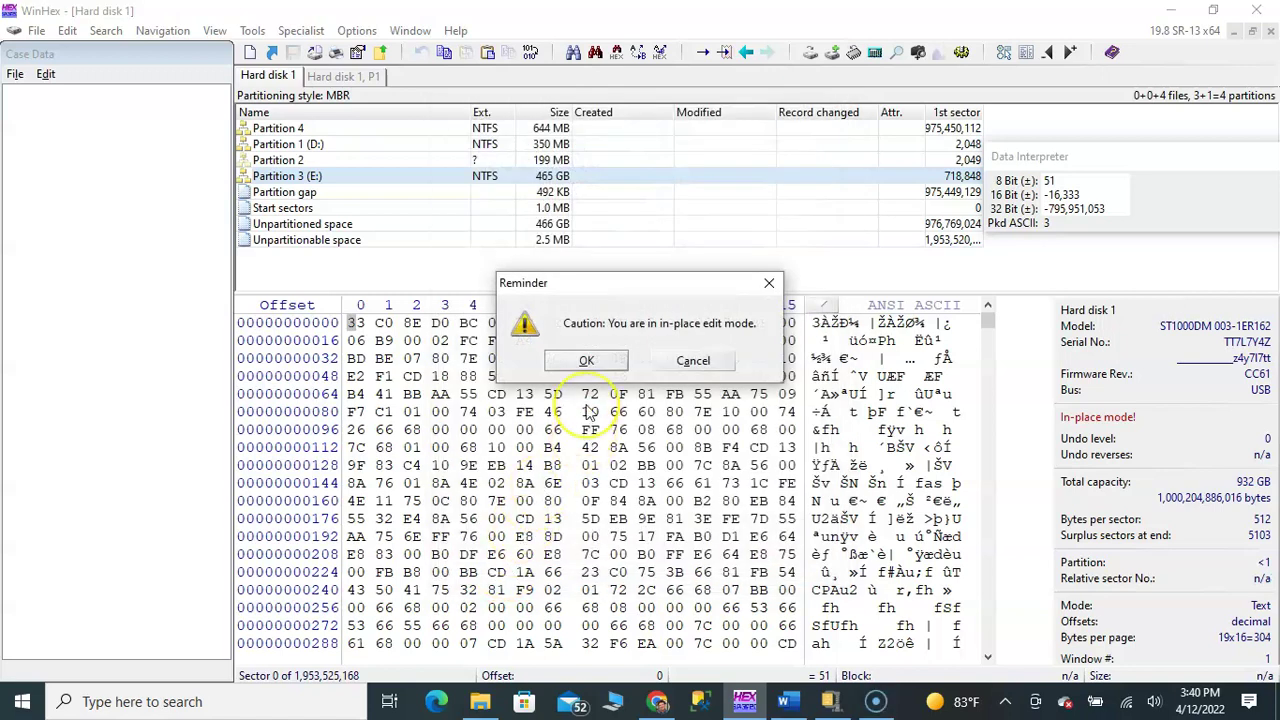
click(588, 362)
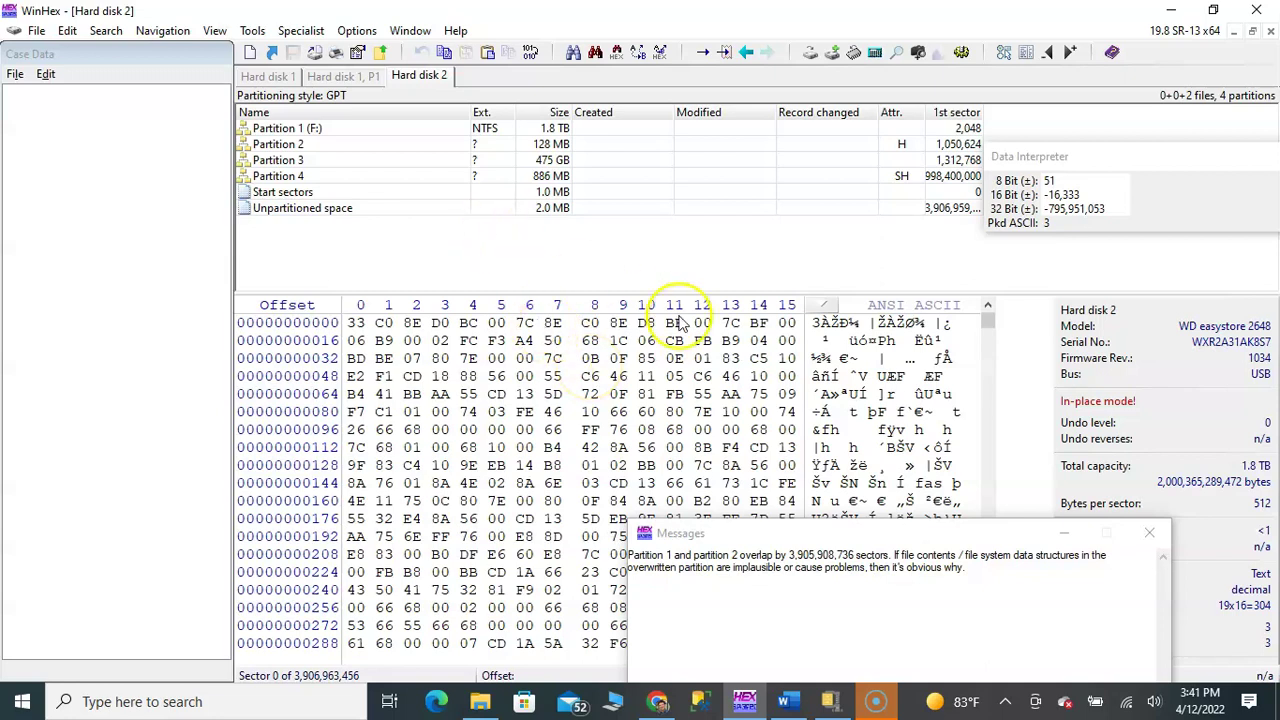
- Go to Partition 1 (F:) on Hard disk 2, dismiss the messages window, examine the partition's sector contents, and close WinHex
click(463, 136)
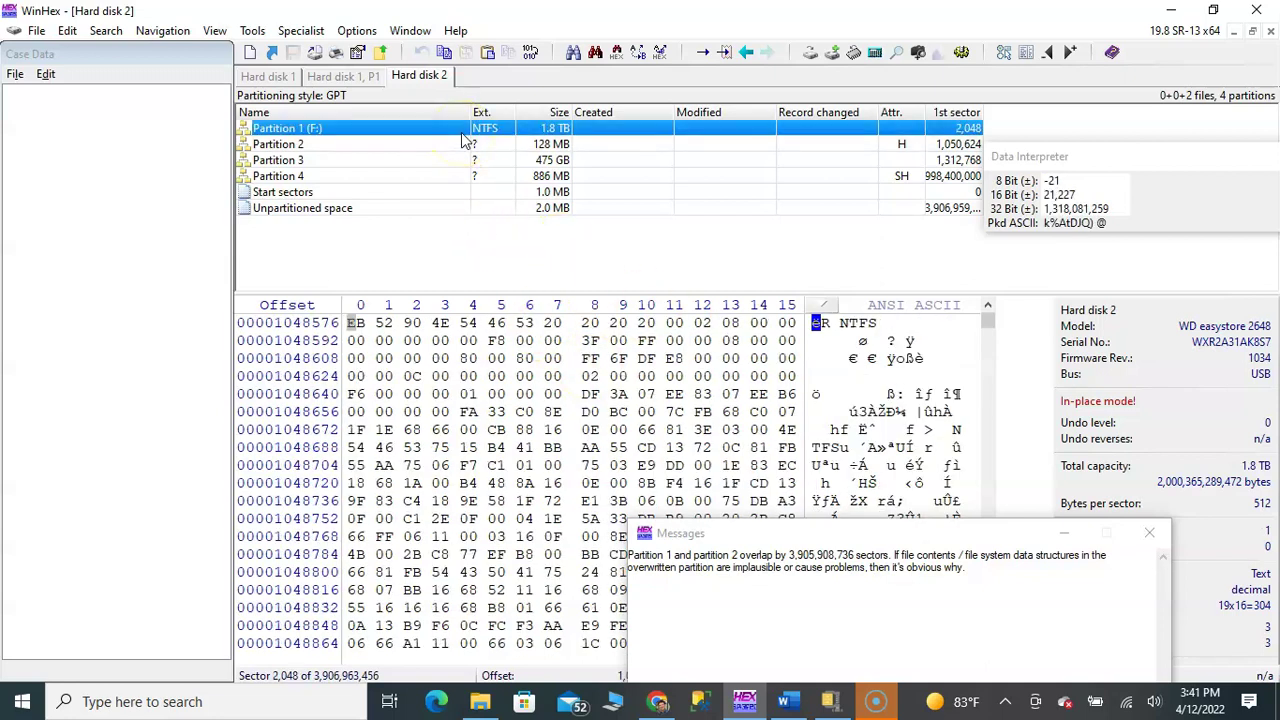
click(1150, 532)
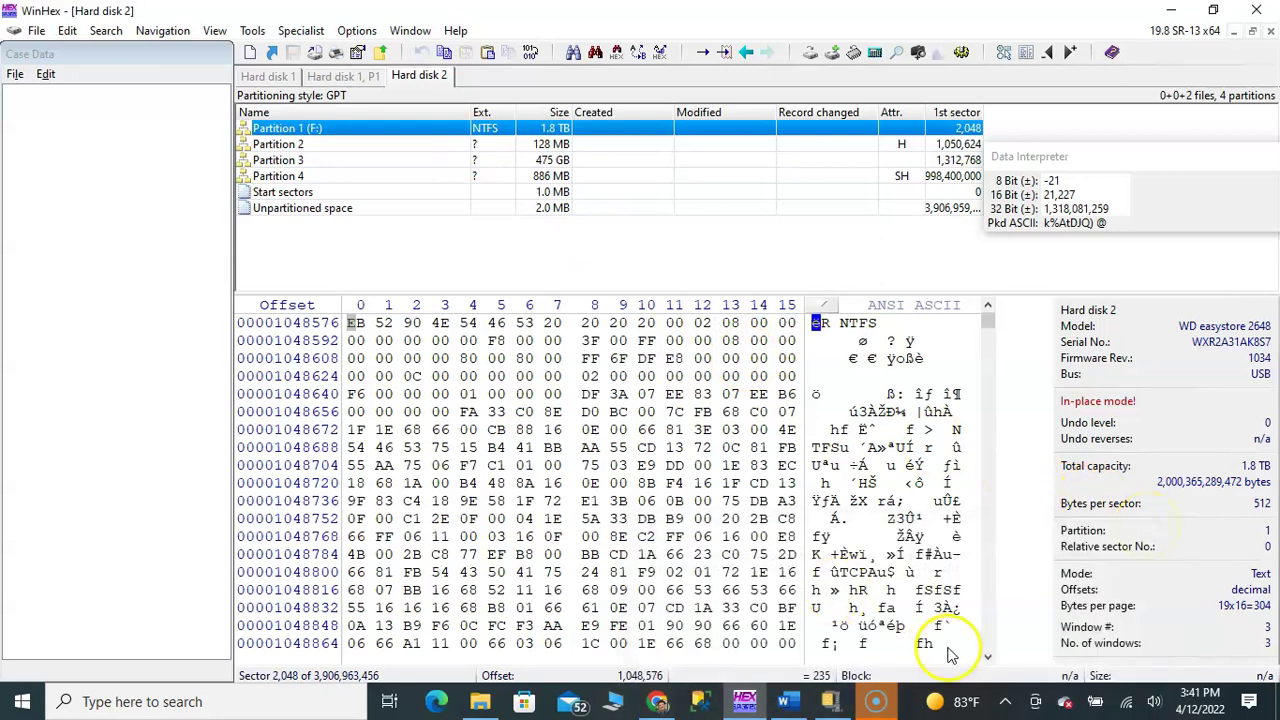
key(Page_Down)
key(Page_Down)
key(Page_Down)
key(Page_Down)
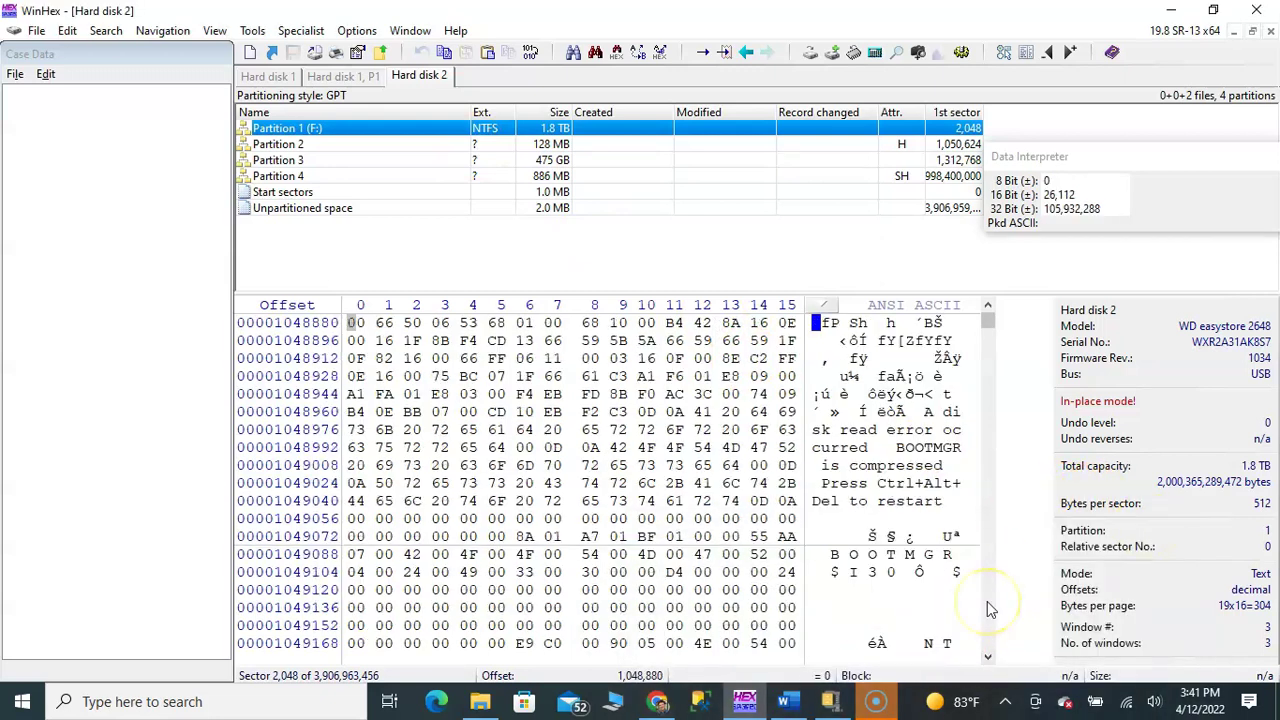
key(Page_Down)
key(Page_Down)
key(Page_Down)
key(Page_Down)
key(Page_Down)
key(Page_Down)
key(Page_Down)
key(Page_Down)
key(Page_Down)
key(Page_Down)
key(Page_Down)
key(Page_Down)
key(Page_Down)
key(Page_Down)
key(Page_Down)
key(Page_Down)
key(Page_Down)
key(Page_Down)
key(Page_Down)
key(Page_Down)
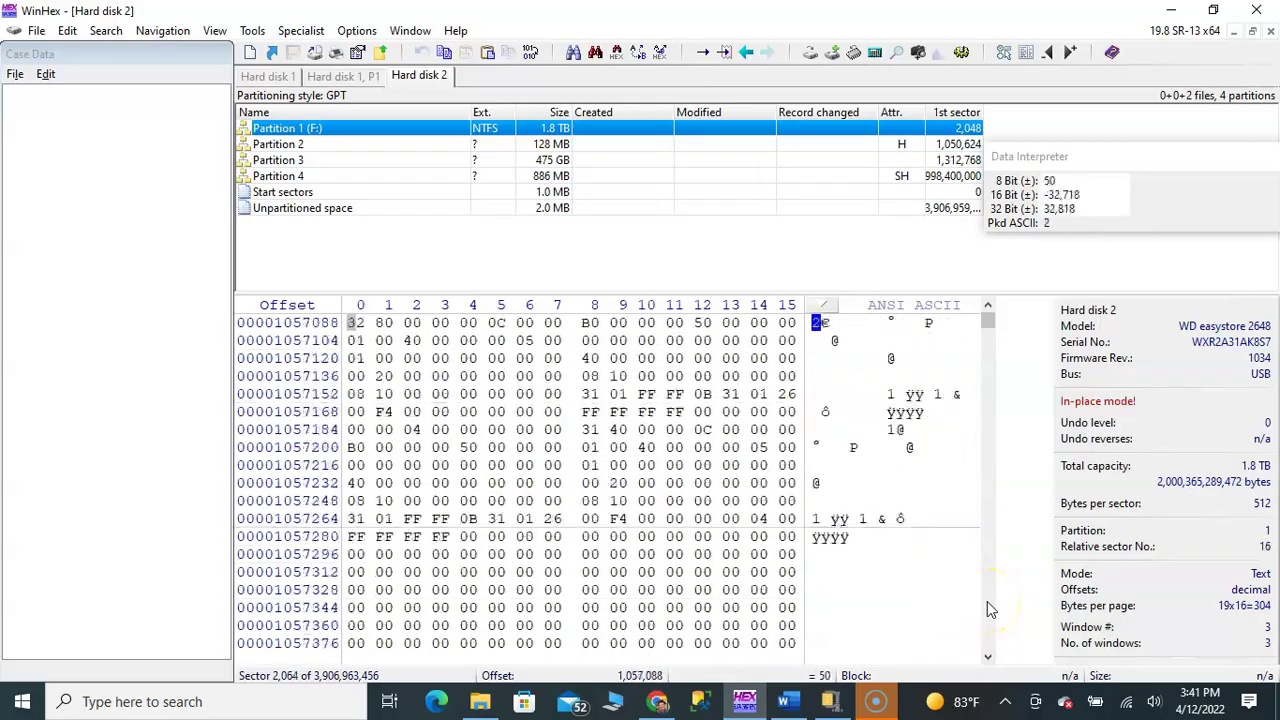
key(Page_Down)
key(Page_Down)
key(Page_Down)
key(Page_Down)
key(Page_Down)
key(Page_Down)
key(Page_Down)
key(Page_Down)
key(Page_Down)
key(Page_Down)
key(Page_Down)
key(Page_Down)
key(Page_Down)
key(Page_Down)
key(Page_Down)
key(Page_Down)
key(Page_Down)
key(Page_Down)
key(Page_Down)
key(Page_Down)
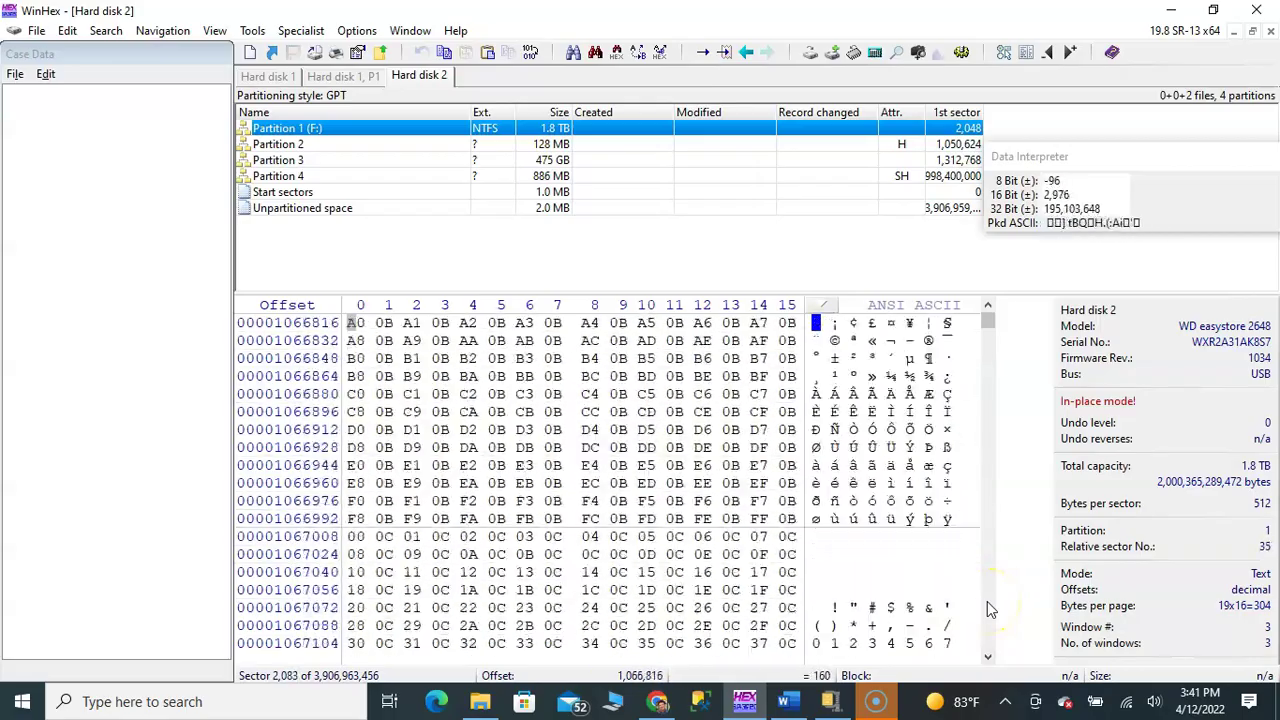
key(Page_Down)
key(Page_Down)
key(Page_Down)
key(Page_Down)
key(Page_Down)
key(Page_Down)
key(Page_Down)
key(Page_Down)
key(Page_Down)
key(Page_Down)
key(Page_Down)
key(Page_Down)
key(Page_Down)
key(Page_Down)
key(Page_Down)
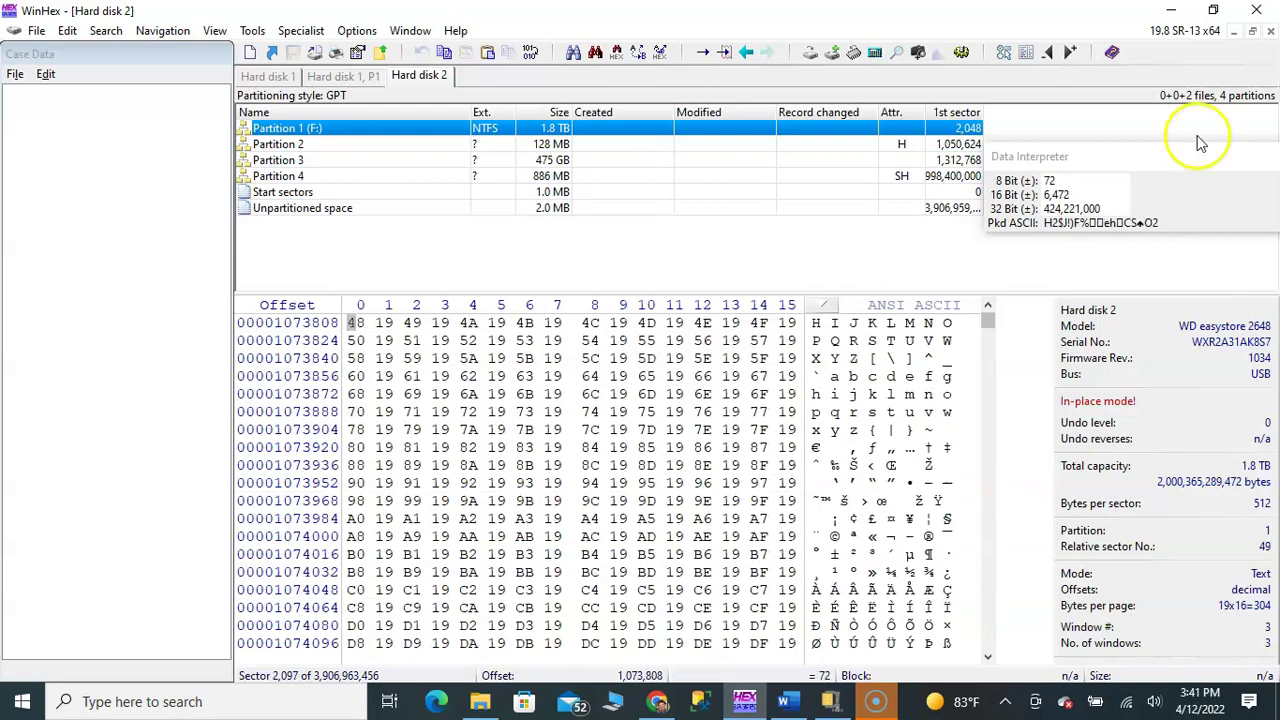
click(1256, 10)
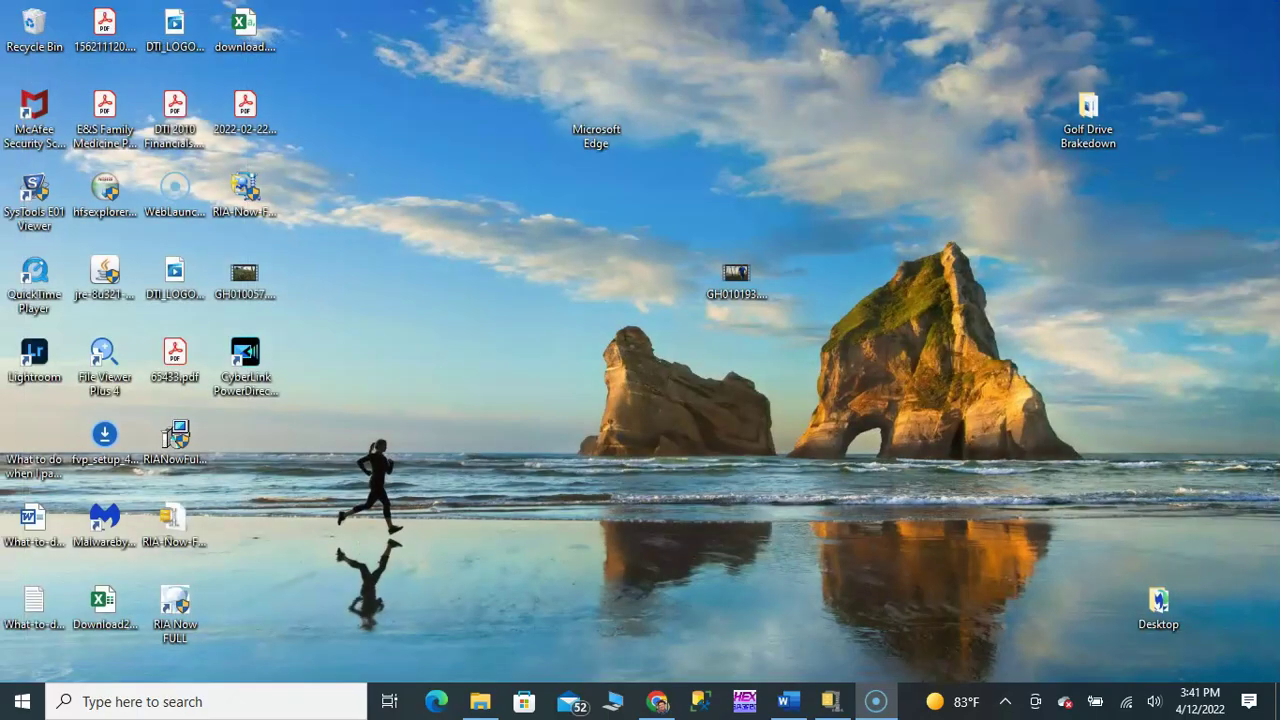
- Open Windows Disk Management
right_click(5, 703)
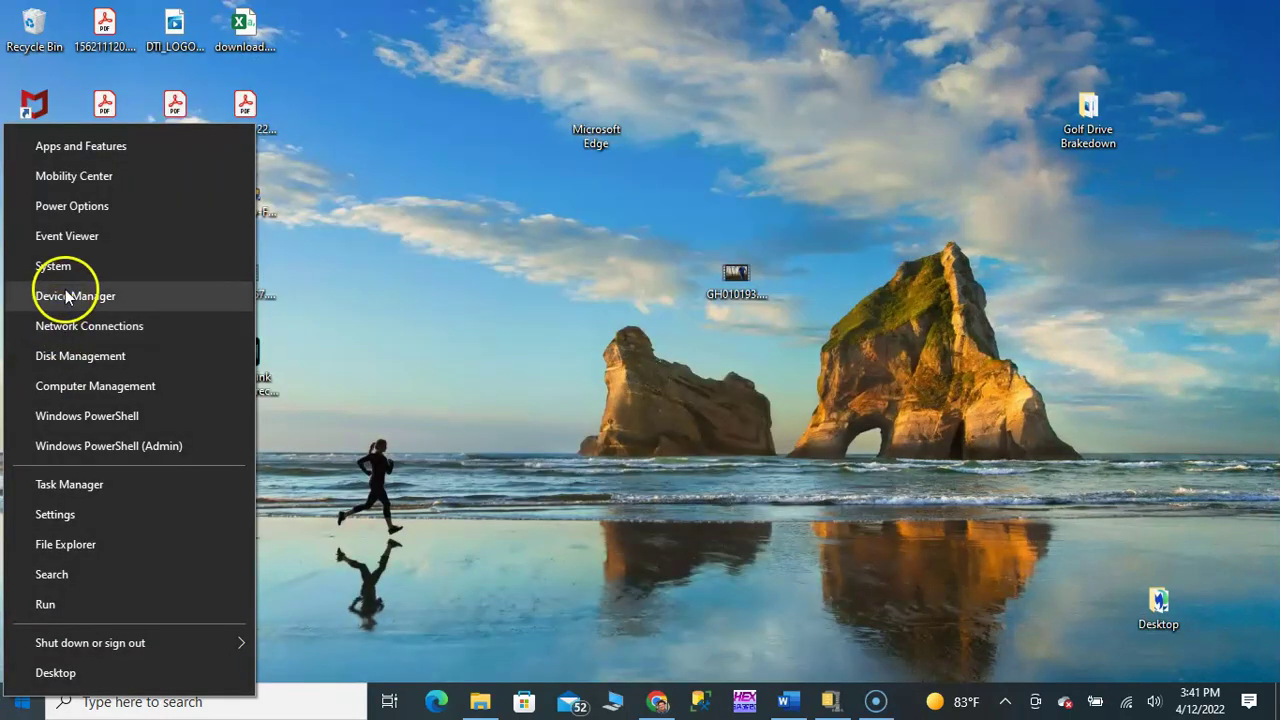
click(10, 700)
click(10, 700)
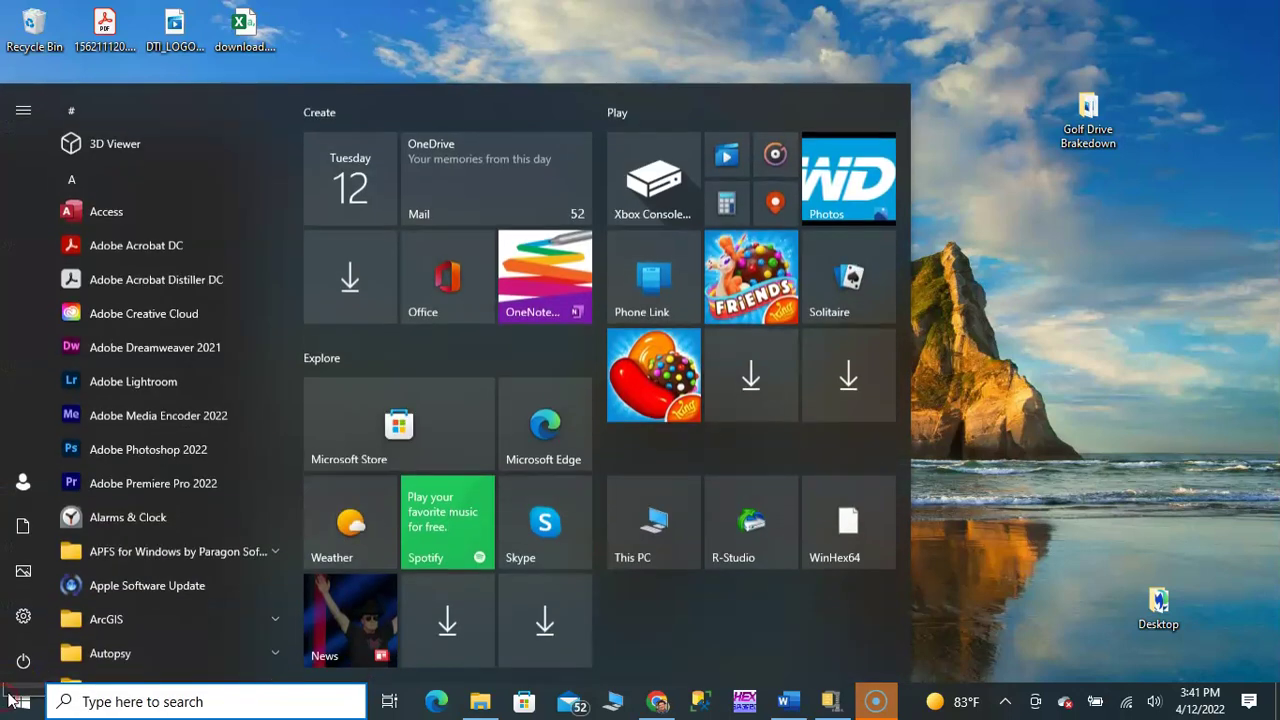
right_click(10, 700)
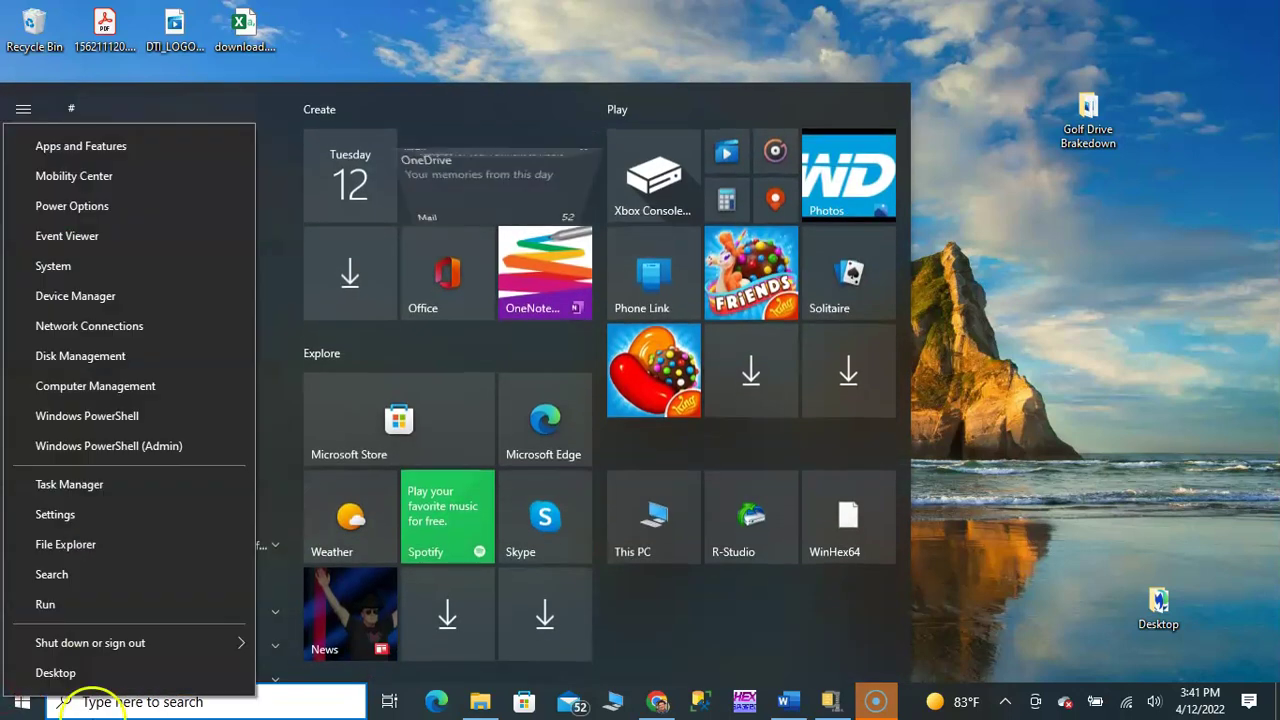
click(60, 358)
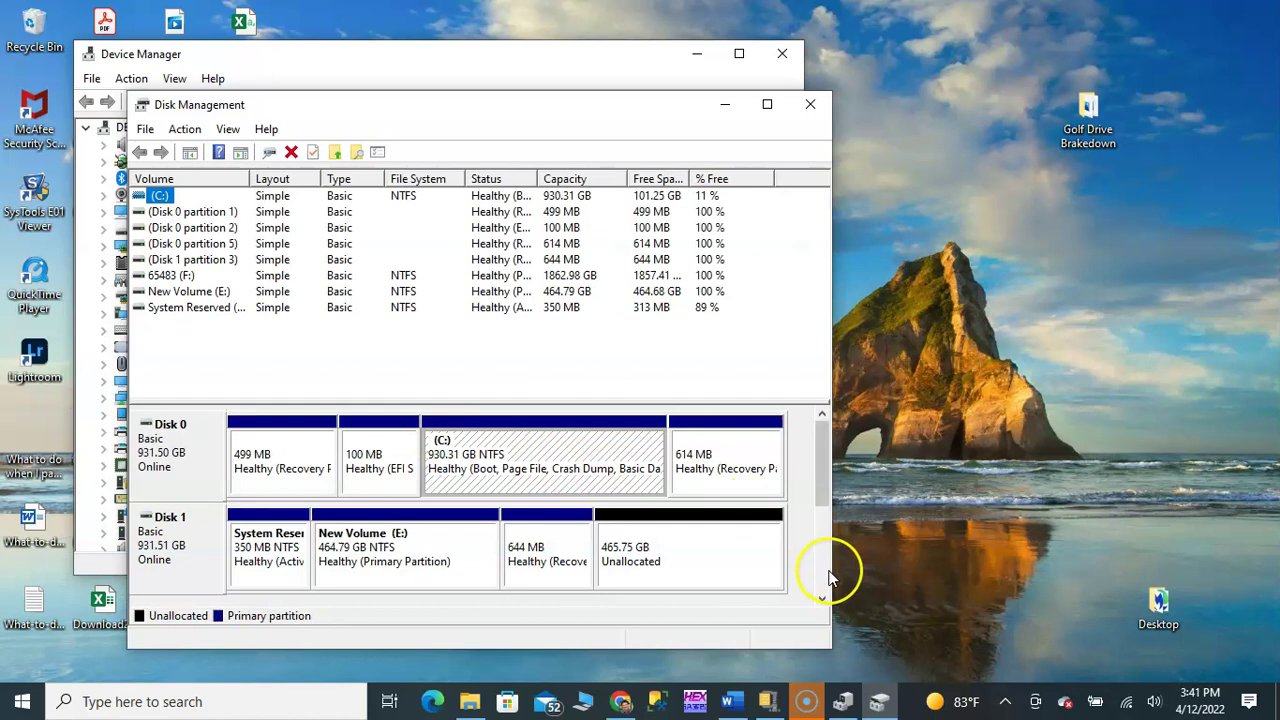
- Quick format volume F: on Disk 2 as NTFS with the default allocation unit size, confirm the data erasure, and close Disk Management
scroll(828, 575, down, 2)
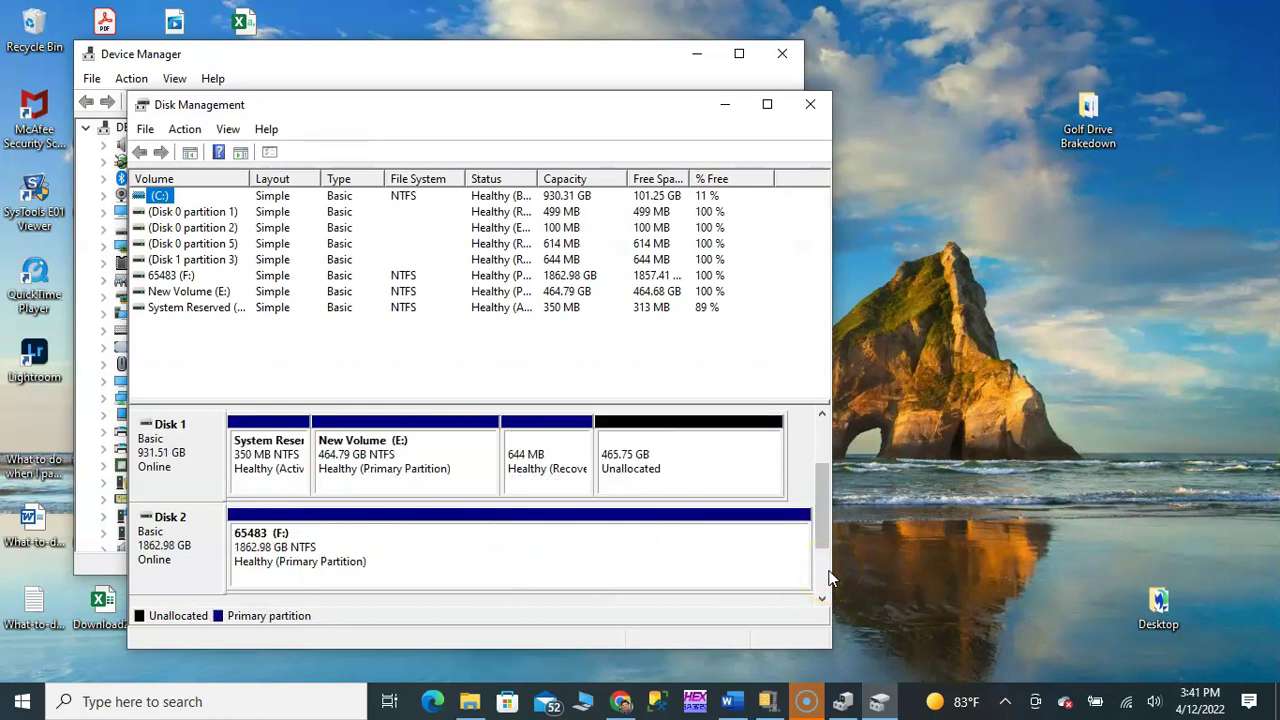
right_click(459, 569)
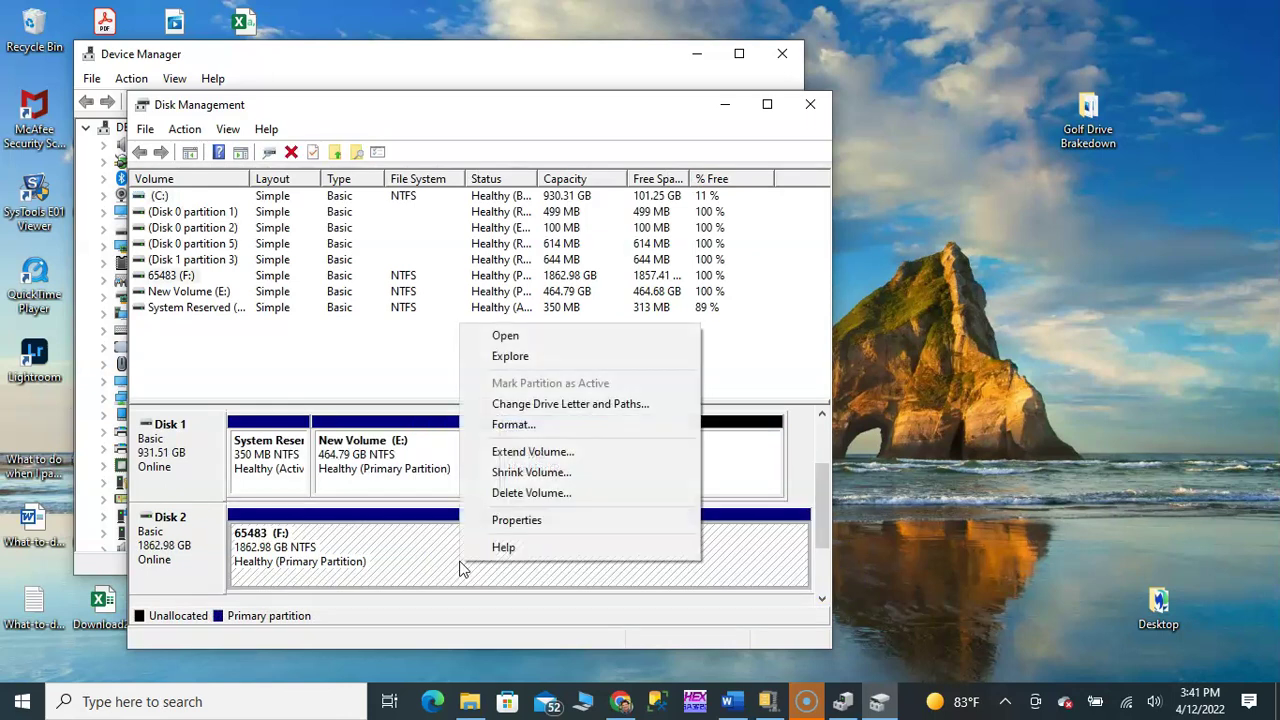
click(505, 426)
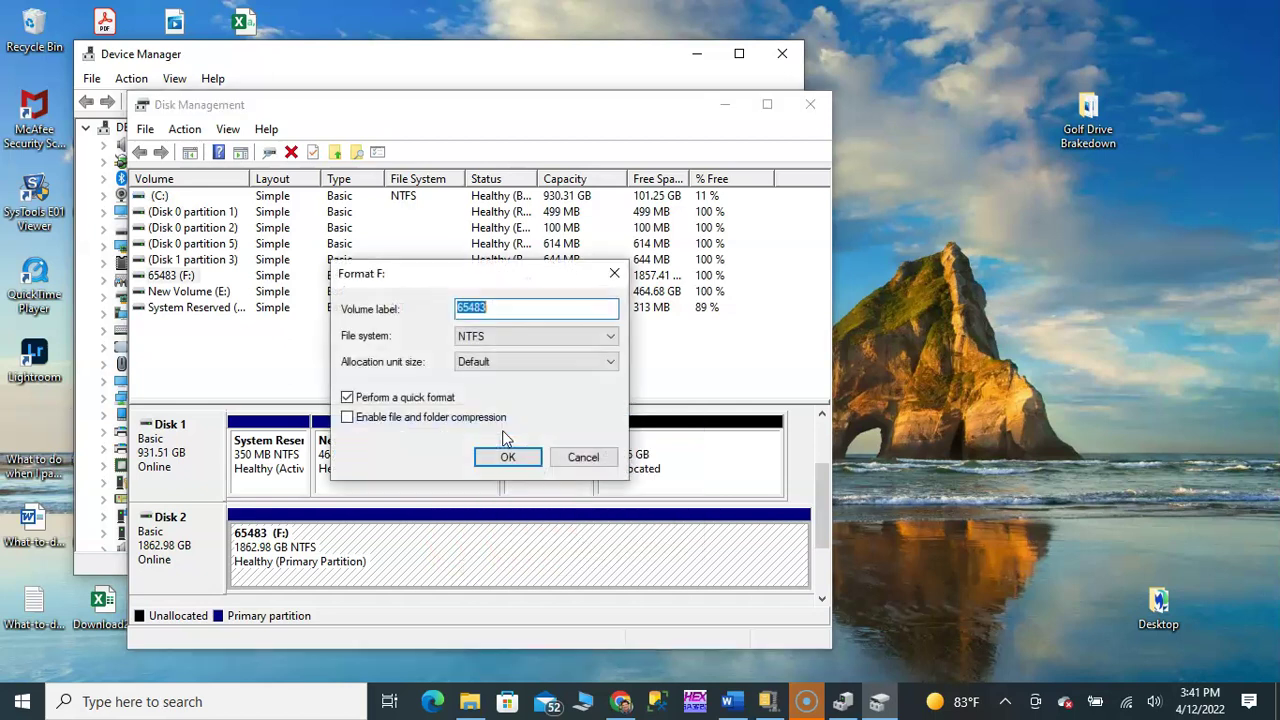
click(506, 459)
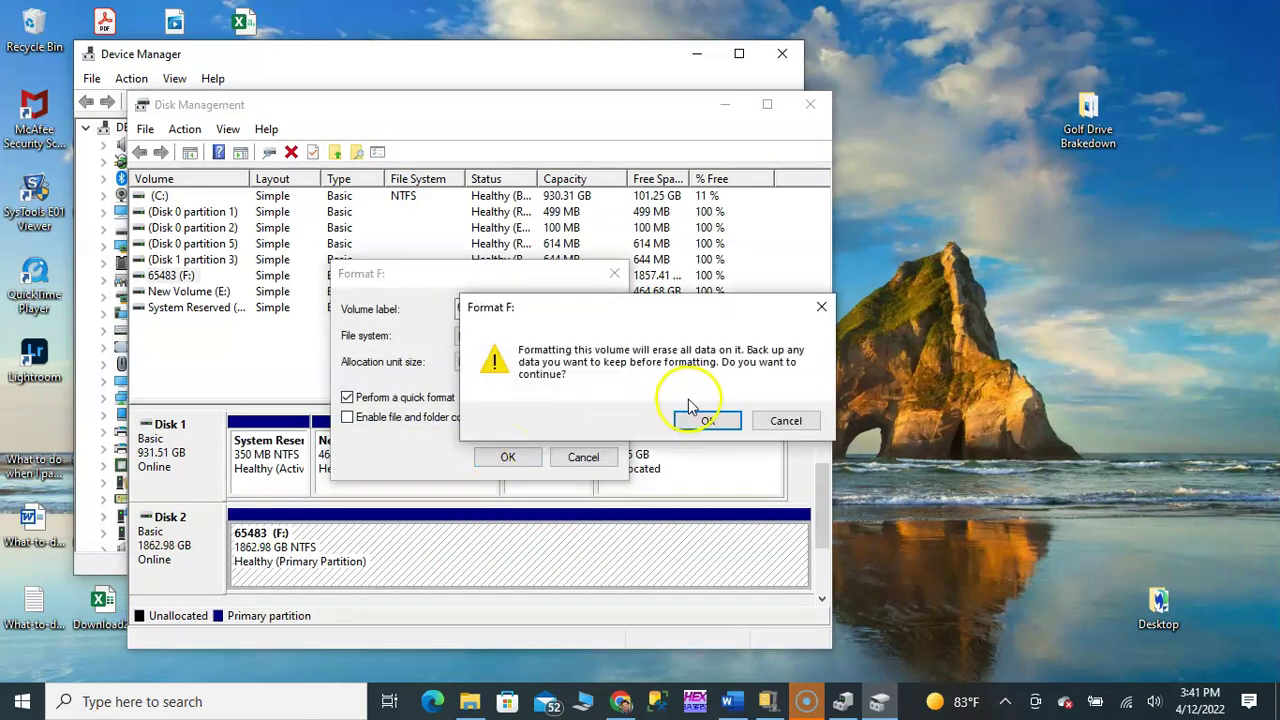
click(705, 421)
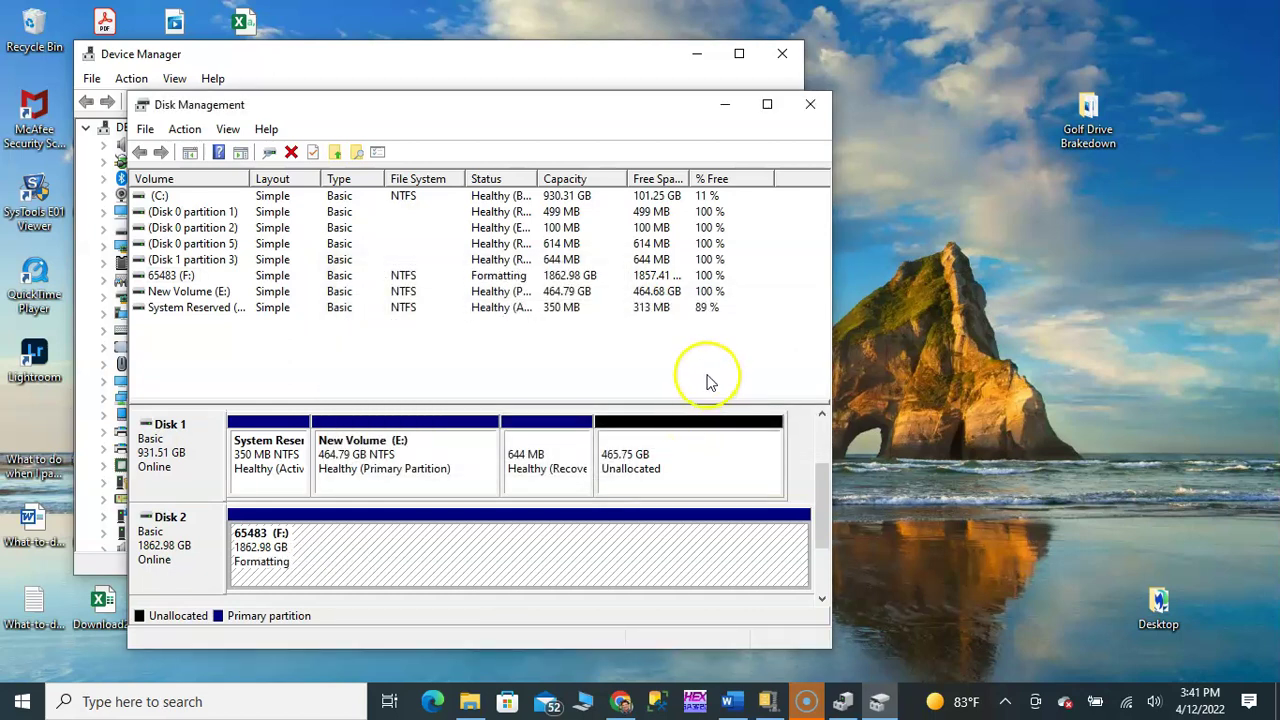
click(810, 105)
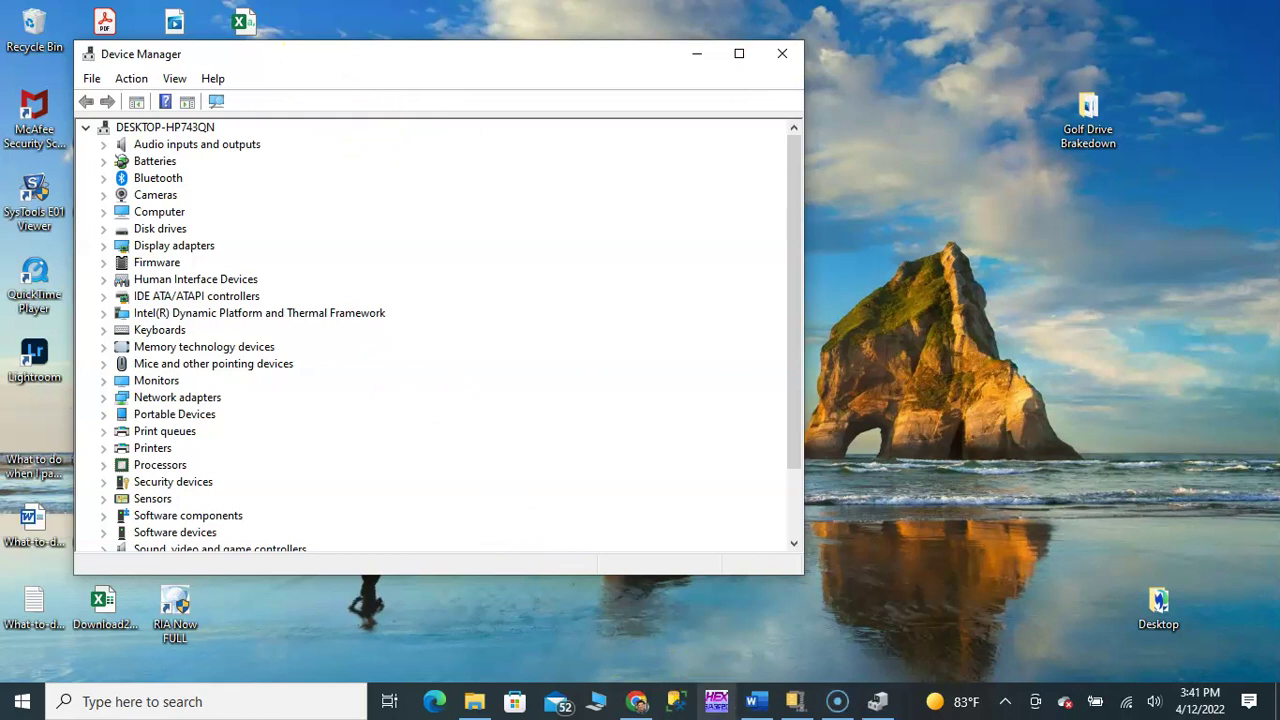
- Launch WinHex again, reload Hard disk 1, its partition 1 with a new volume snapshot, and Hard disk 2, and dismiss the messages window
click(716, 701)
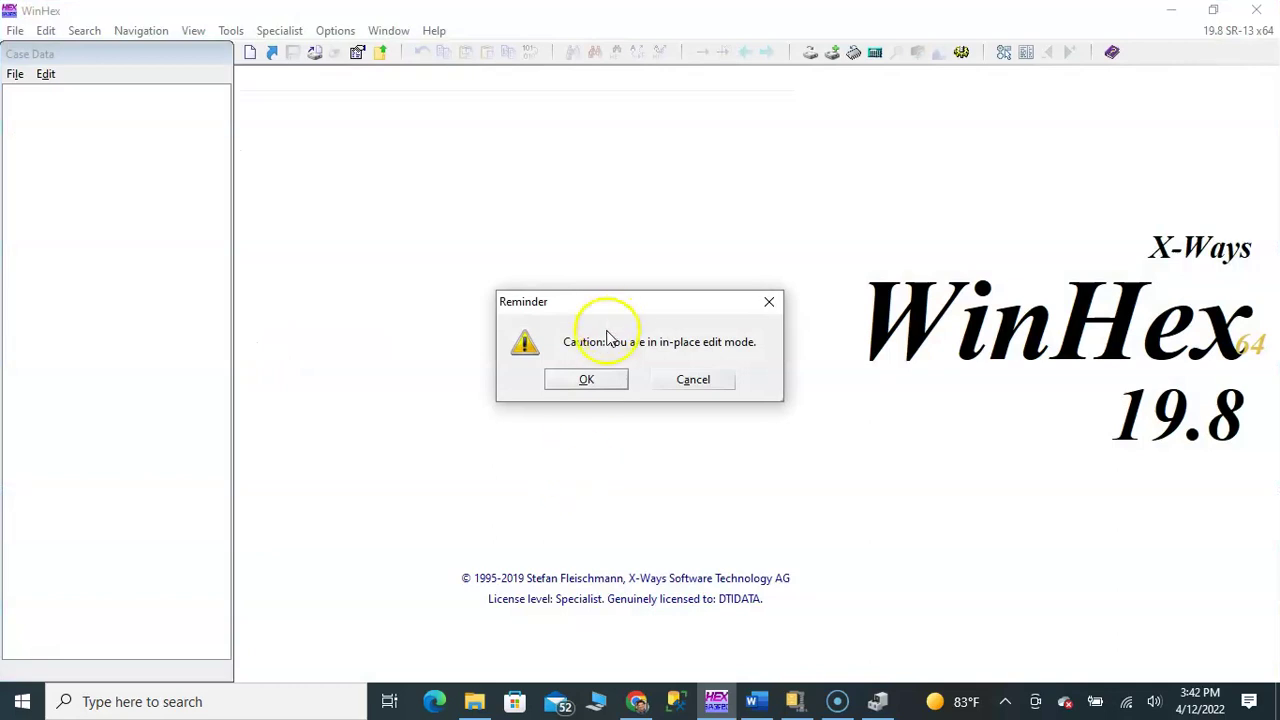
click(585, 380)
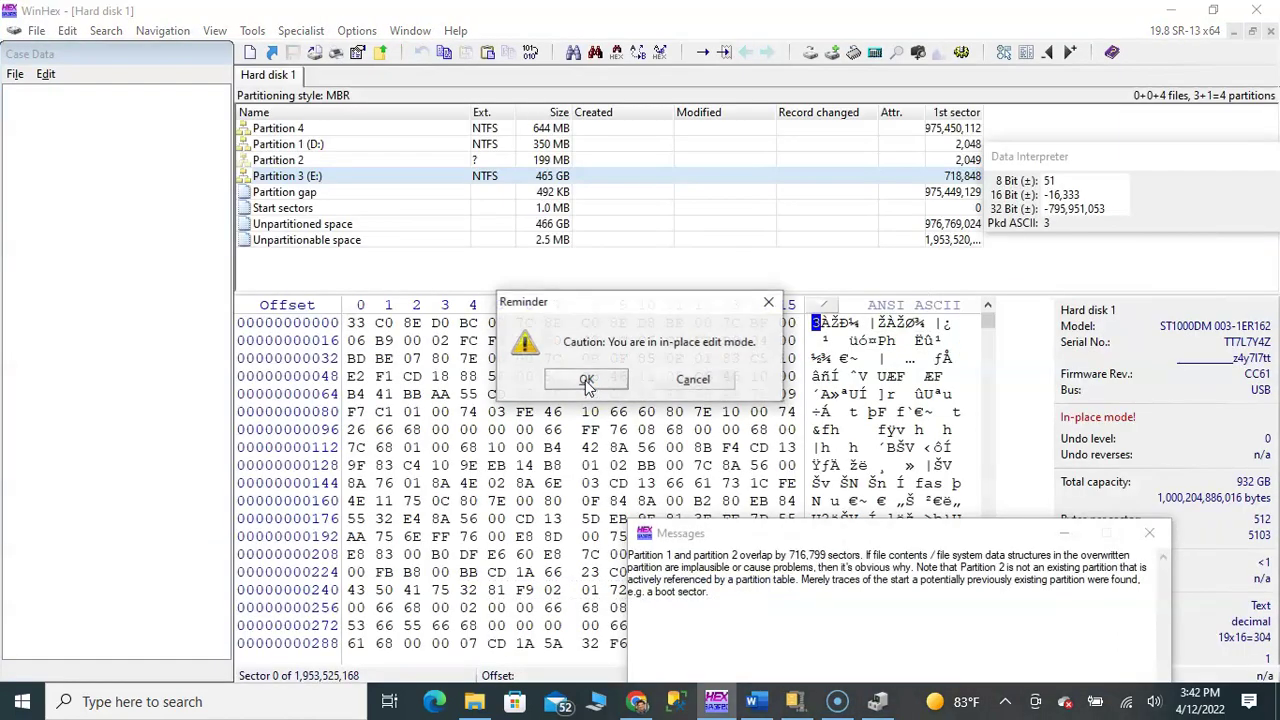
click(582, 381)
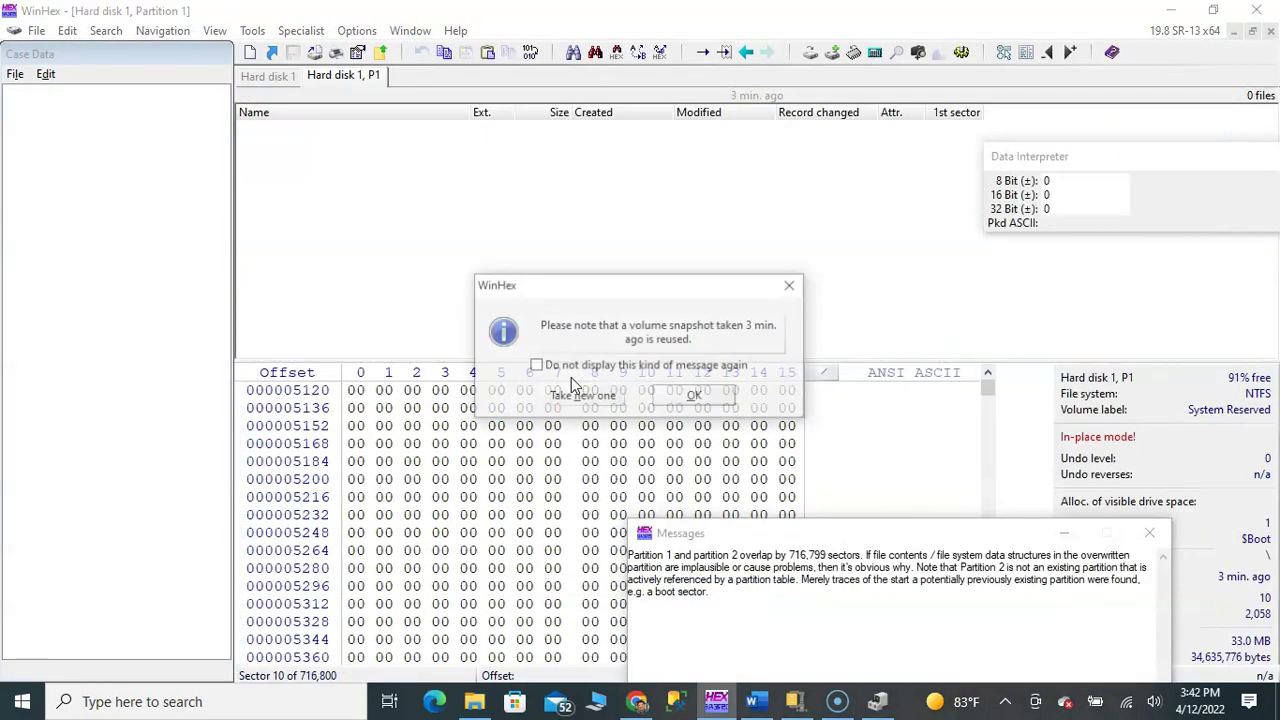
click(580, 395)
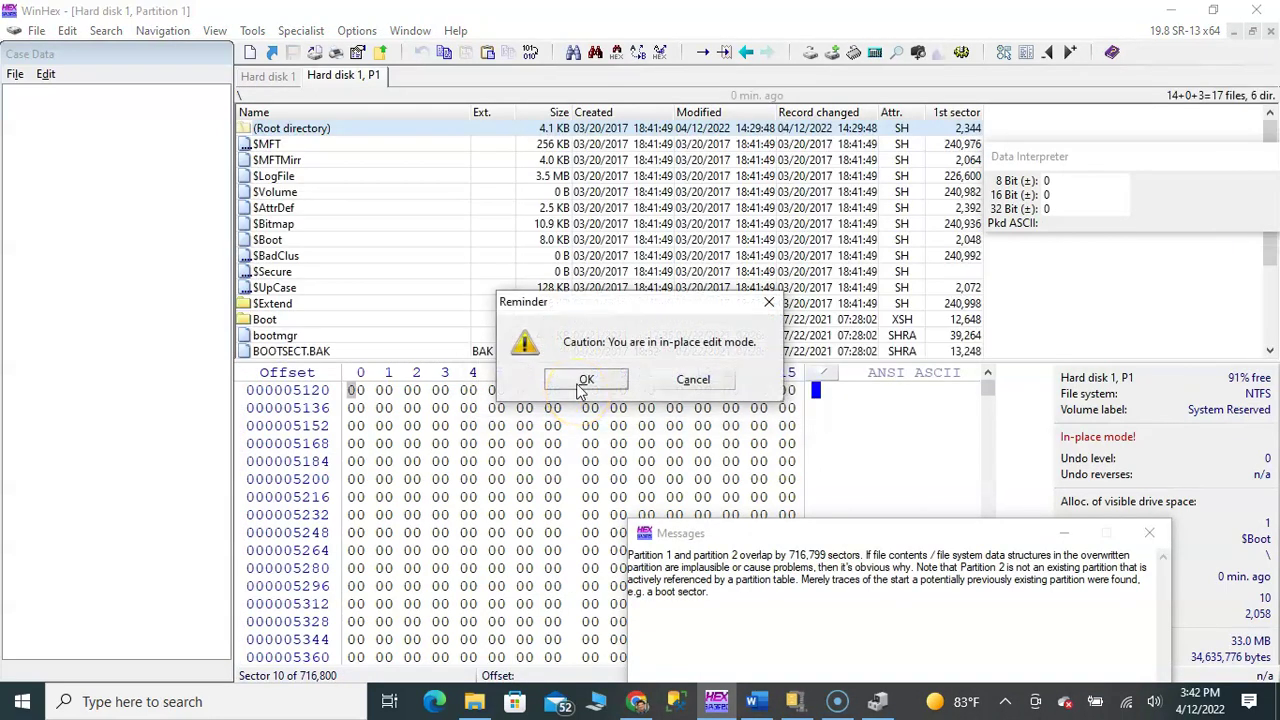
click(580, 386)
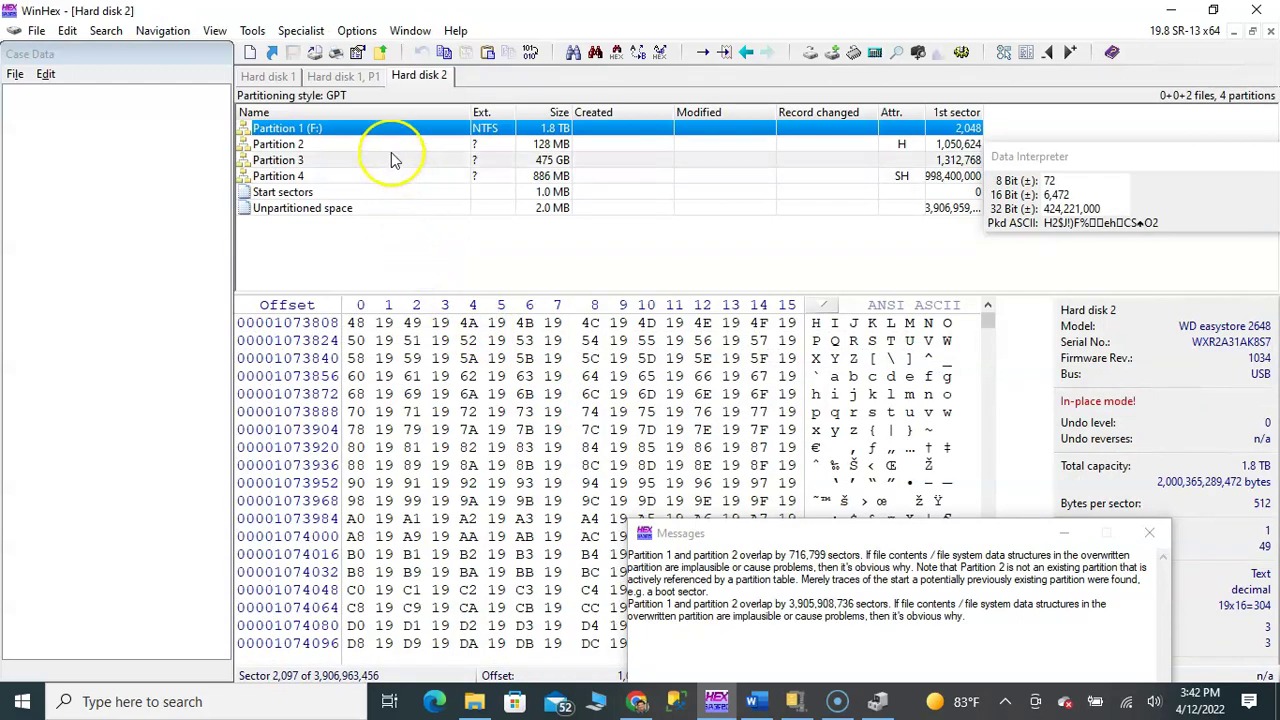
click(1149, 531)
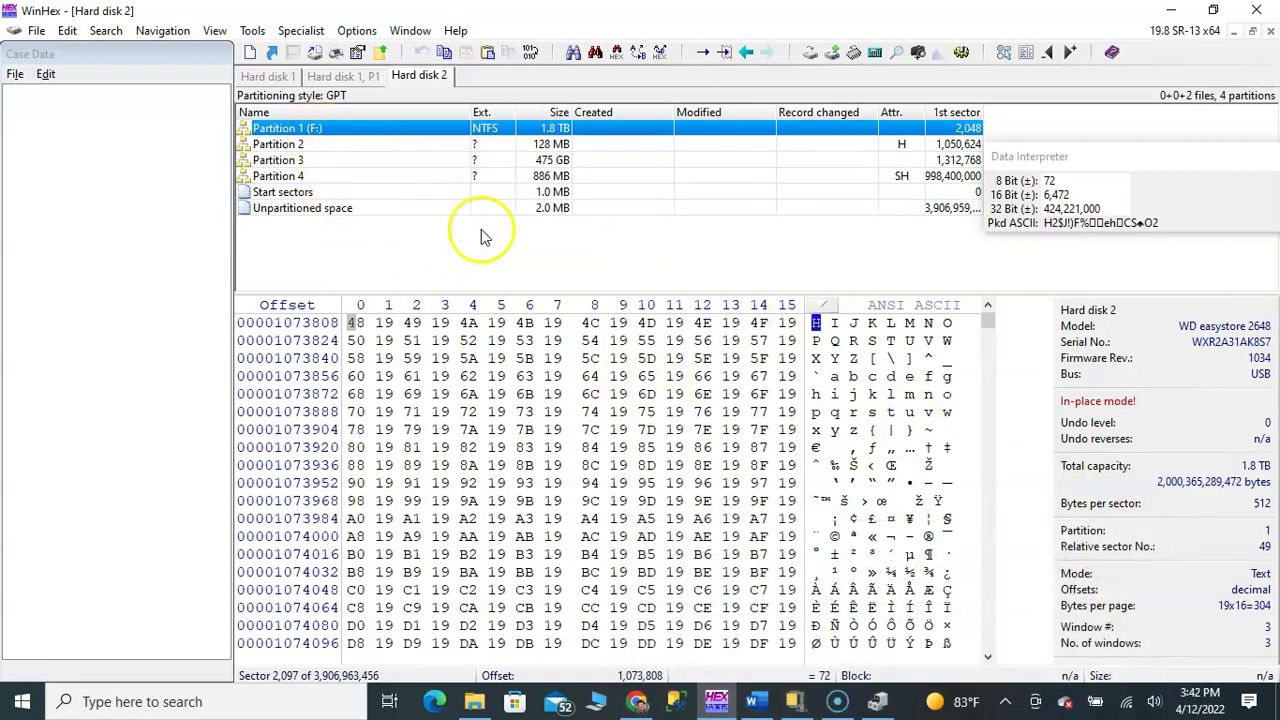
- Open Partition 1 (F:) of Hard disk 2, accept the edit mode reminder, and examine its system files and timestamps
double_click(428, 127)
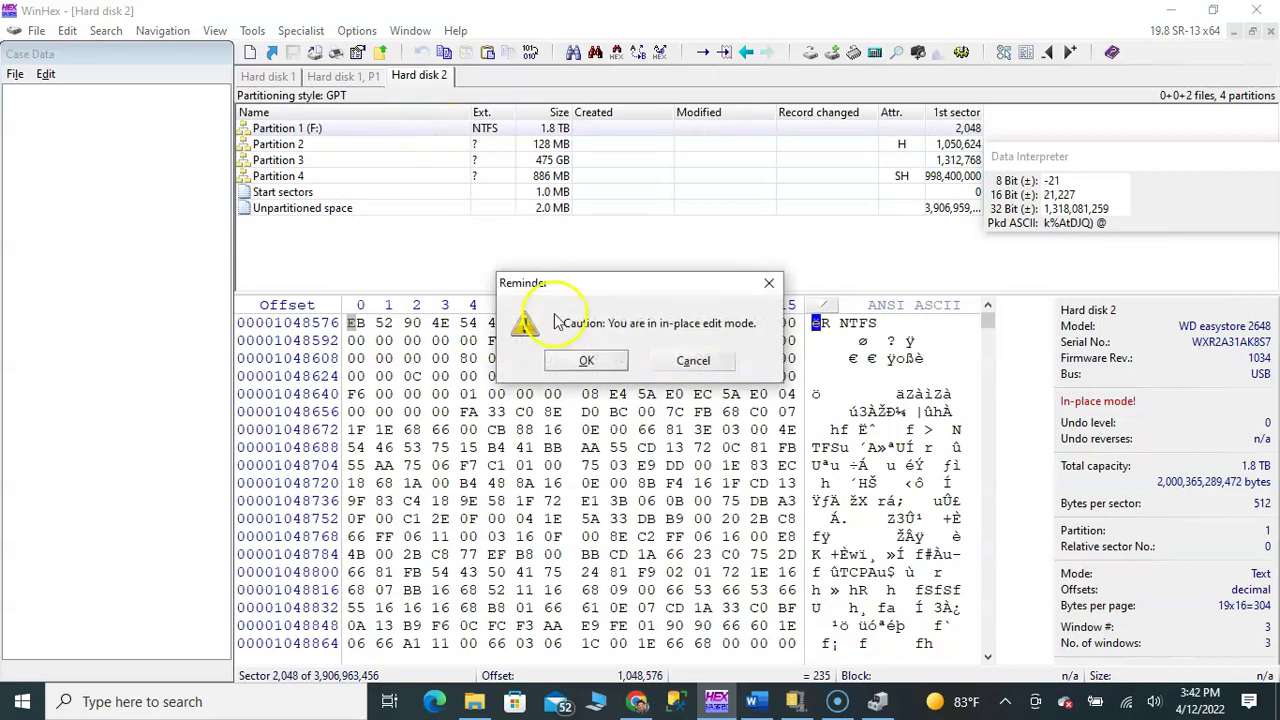
click(588, 360)
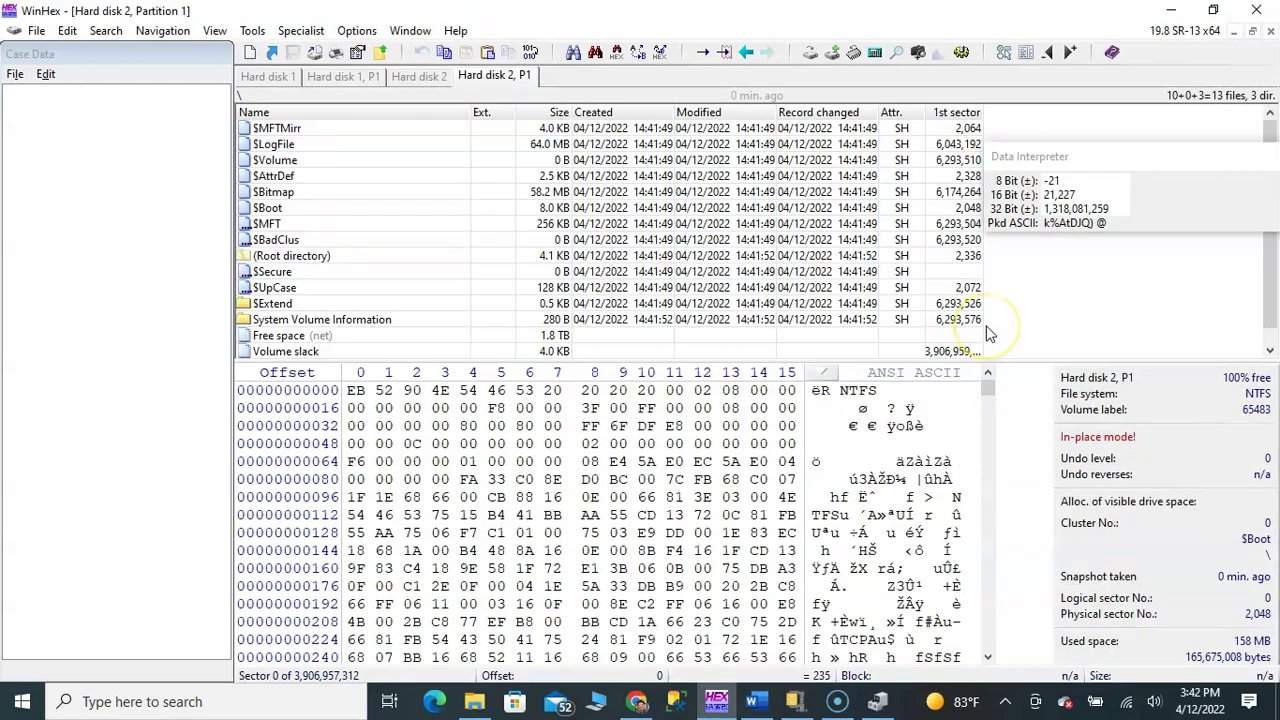
click(988, 372)
mouse_move(988, 388)
mouse_down()
mouse_move(1008, 592)
mouse_move(990, 645)
mouse_move(985, 586)
mouse_move(988, 660)
mouse_move(975, 387)
mouse_up()
click(855, 222)
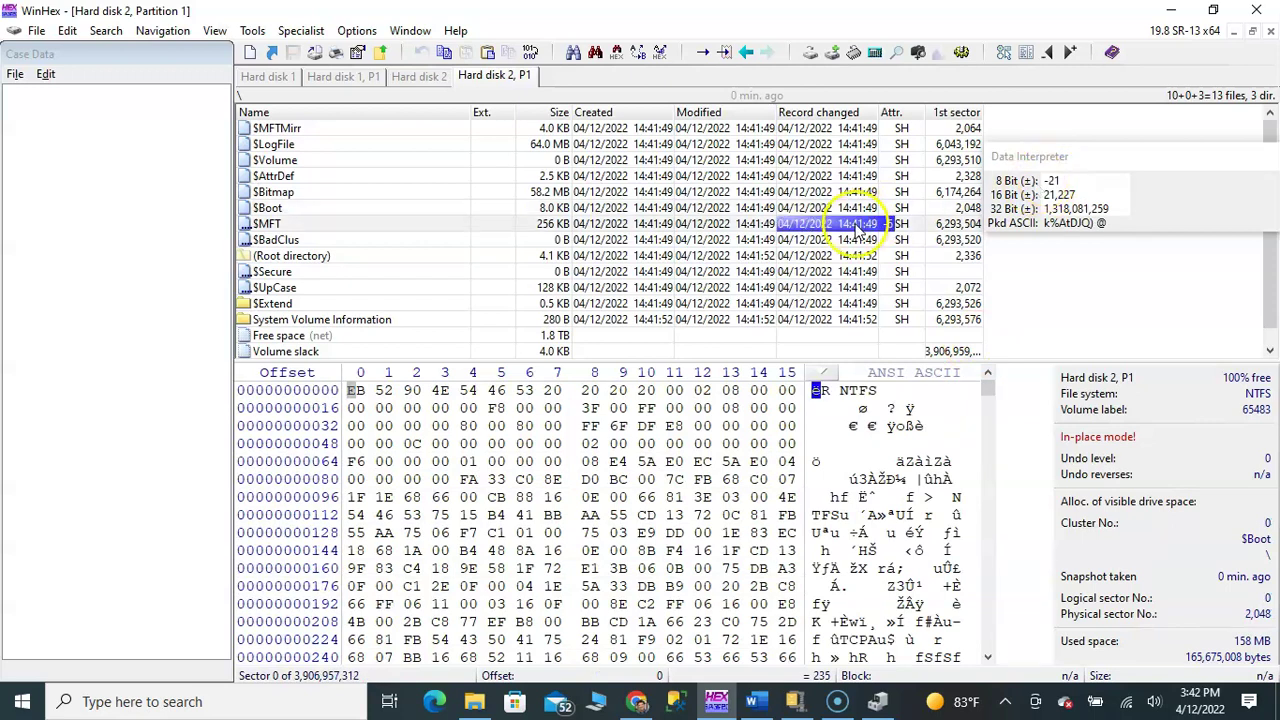
click(652, 273)
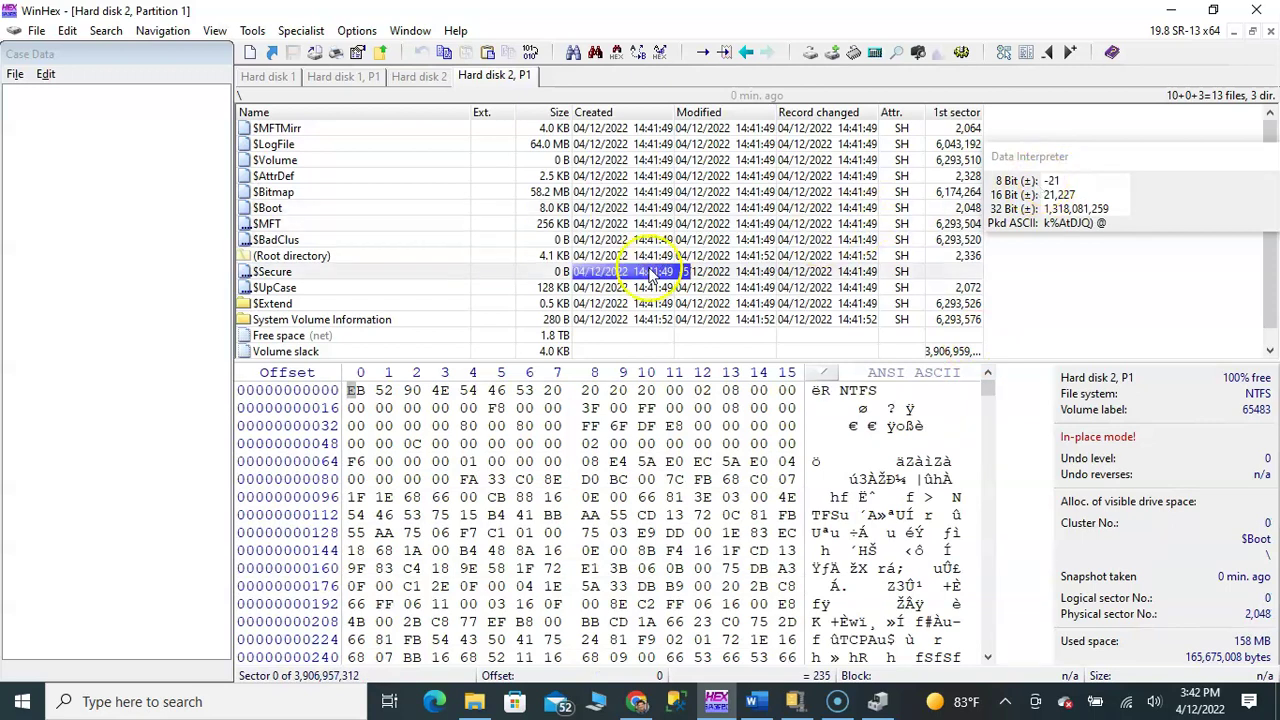
- Minimize WinHex and switch to Chrome to view the Blocks & Files diagram comparing conventional and SMR hard drives
click(1172, 10)
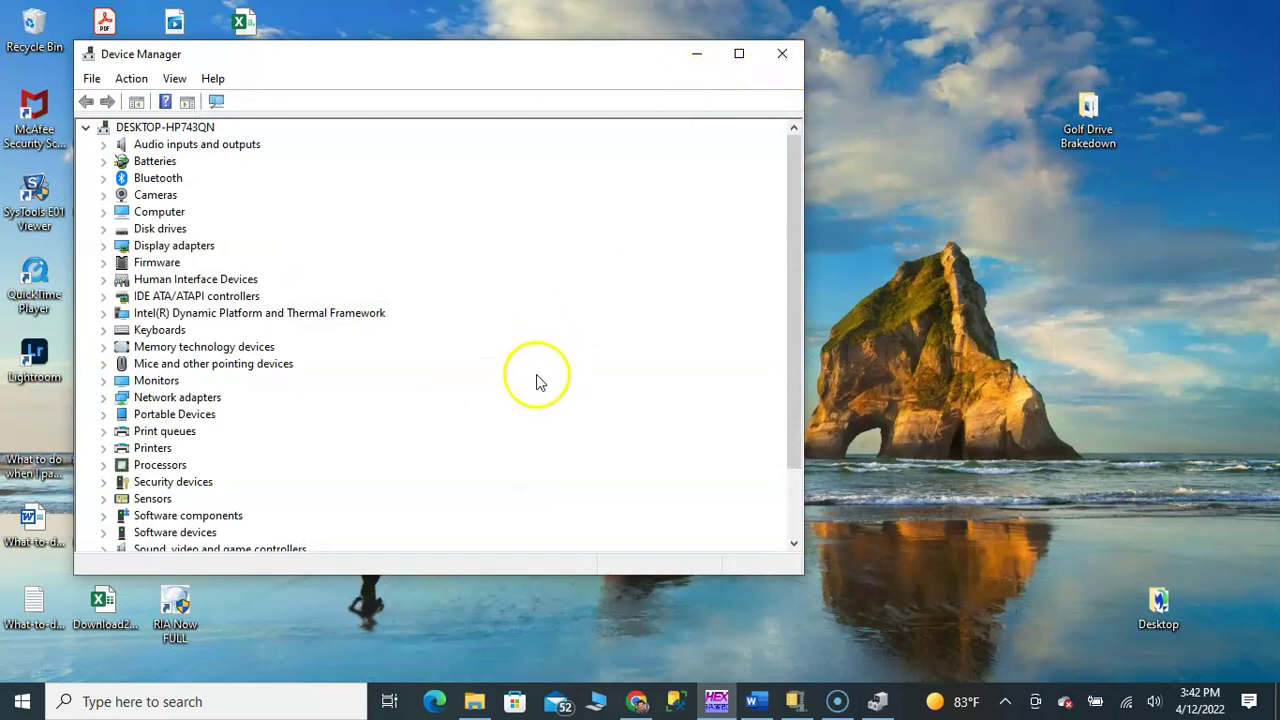
click(636, 703)
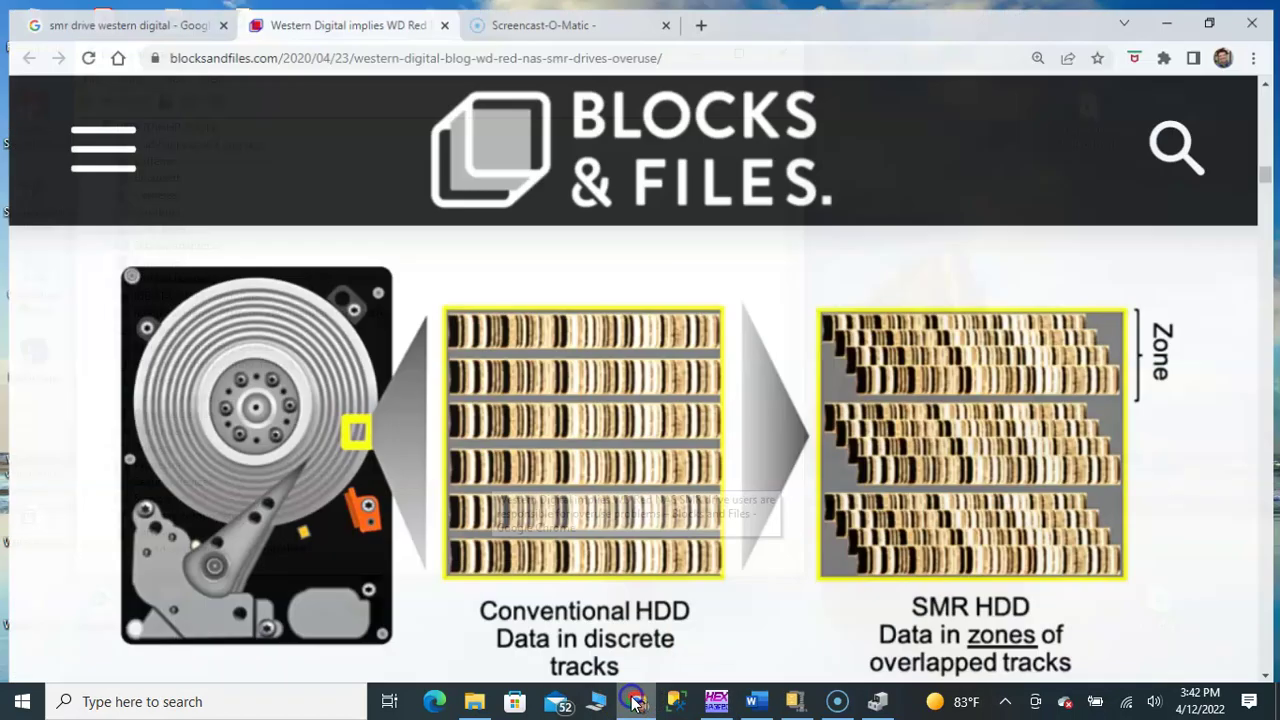